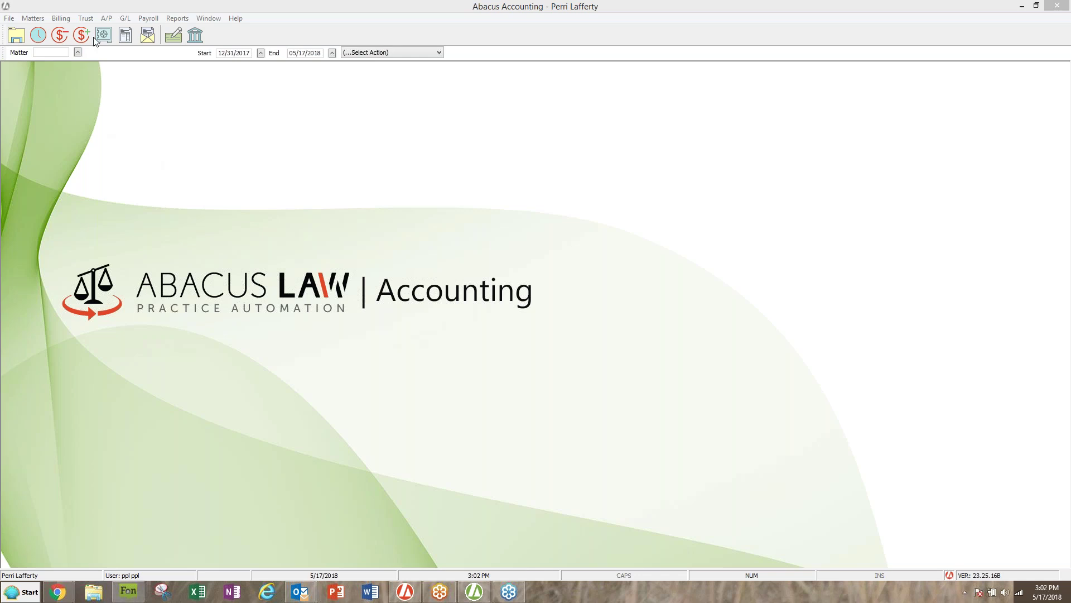
Step: Open a new trust deposit entry to review its fields, and close it without adding a deposit
left_click(86, 19)
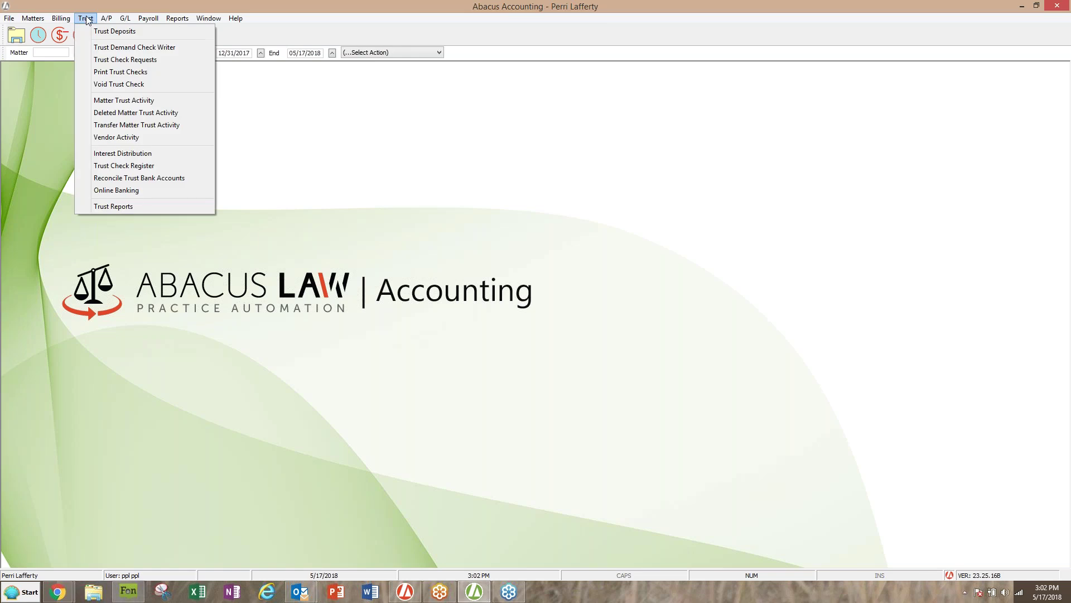
mouse_move(60, 19)
left_click(99, 34)
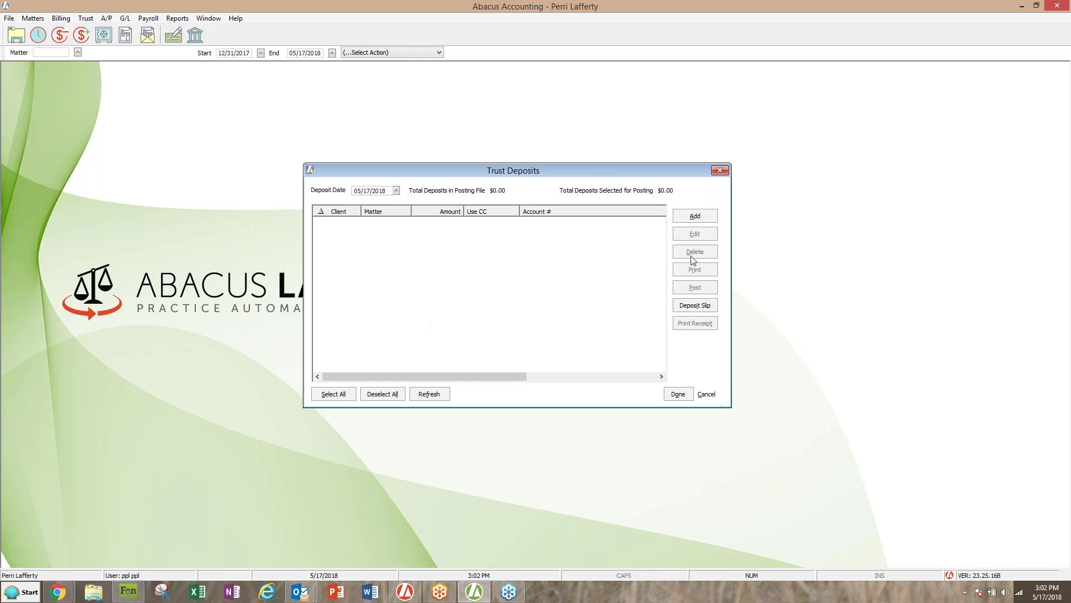
left_click(688, 224)
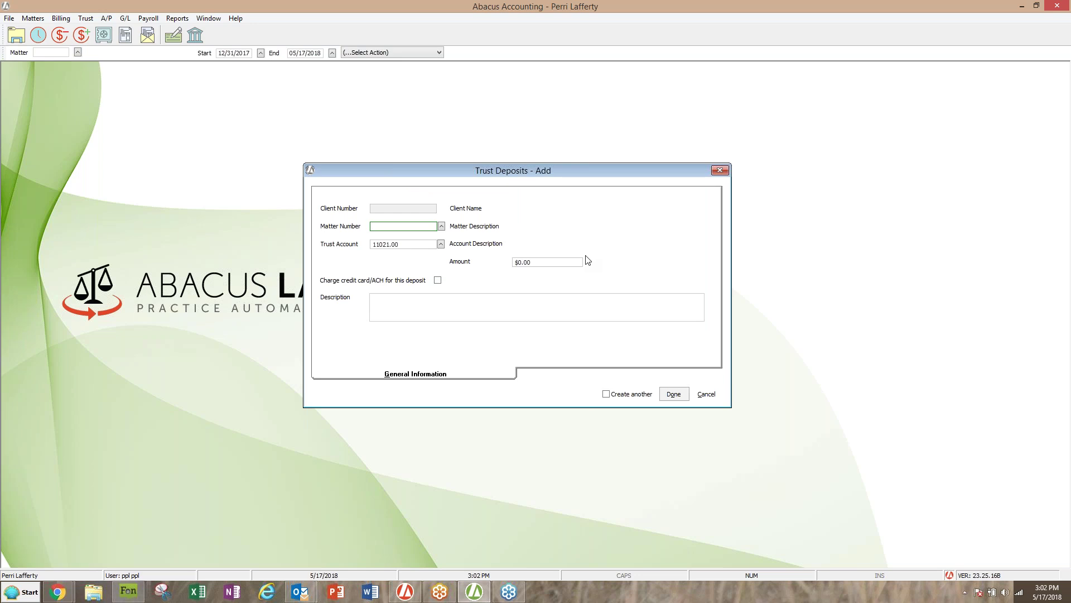
left_click(719, 171)
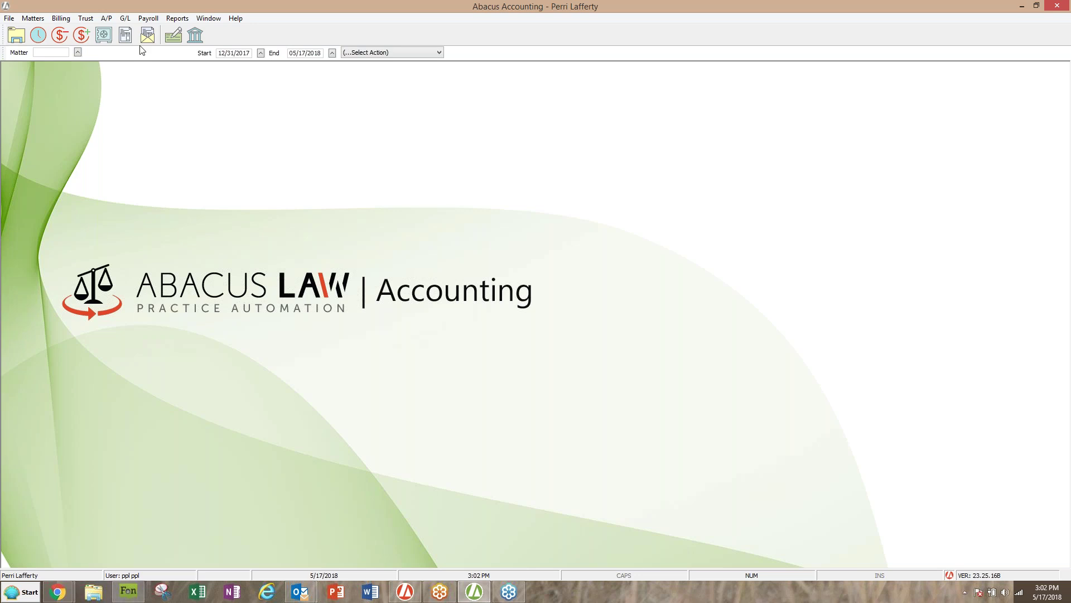
Step: Start adding a client payment received and select the All State Van Lines matter for it
left_click(58, 19)
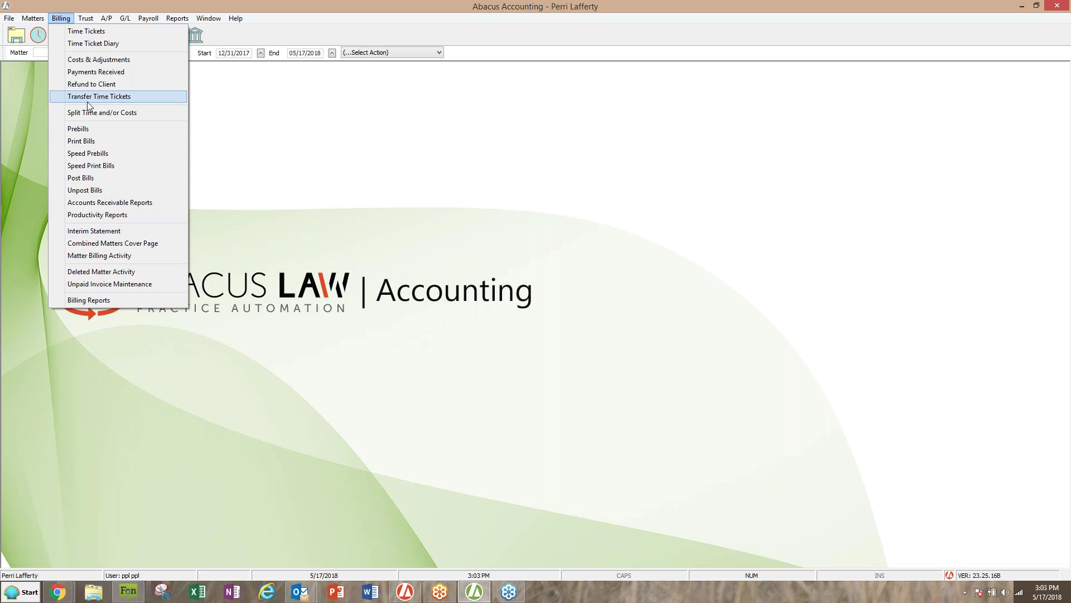
left_click(95, 73)
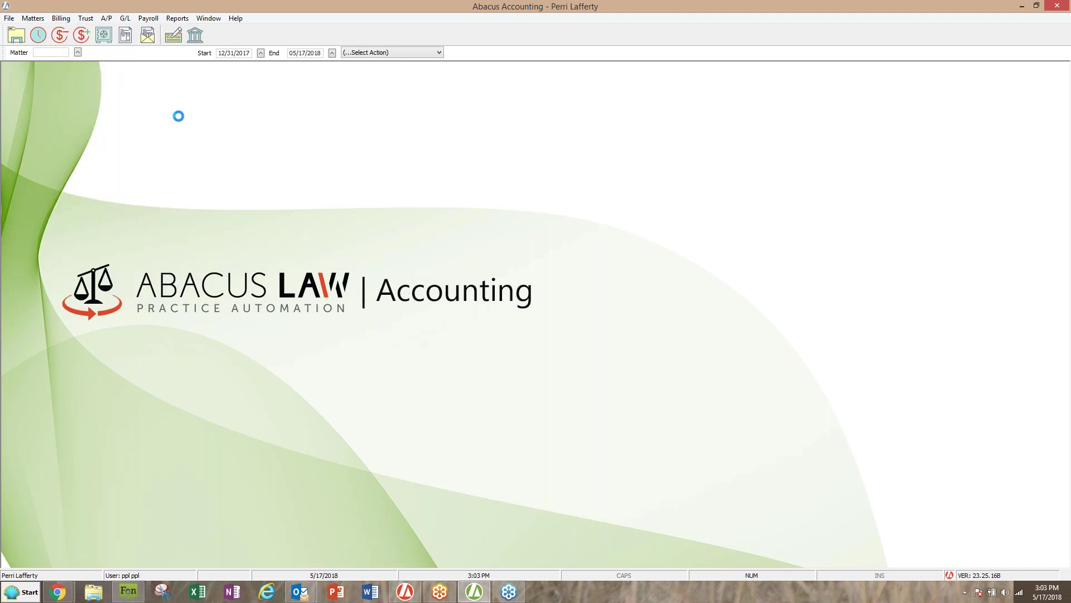
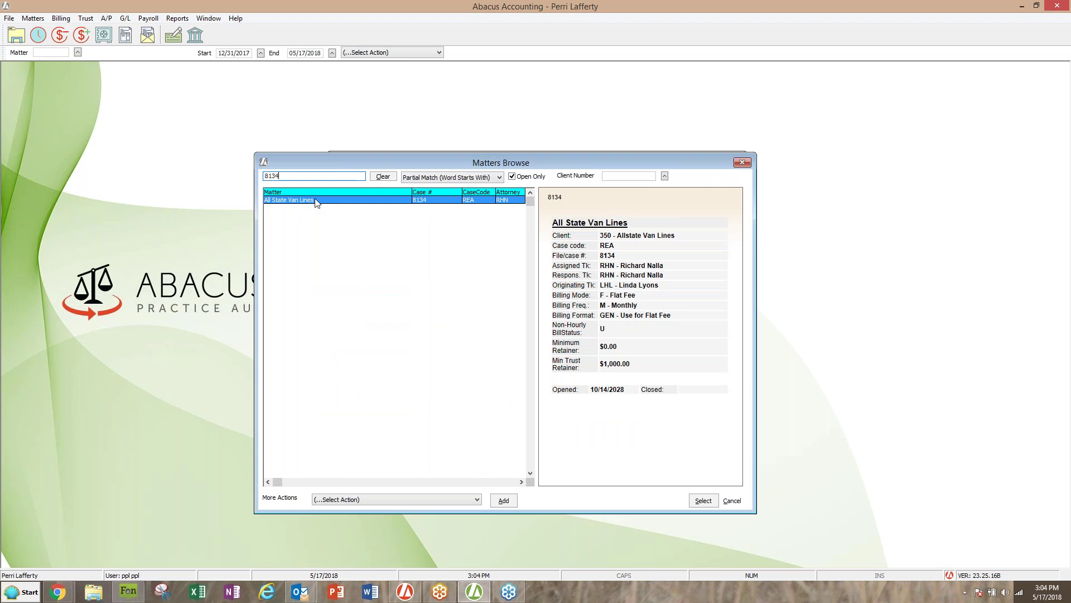
double_click(316, 202)
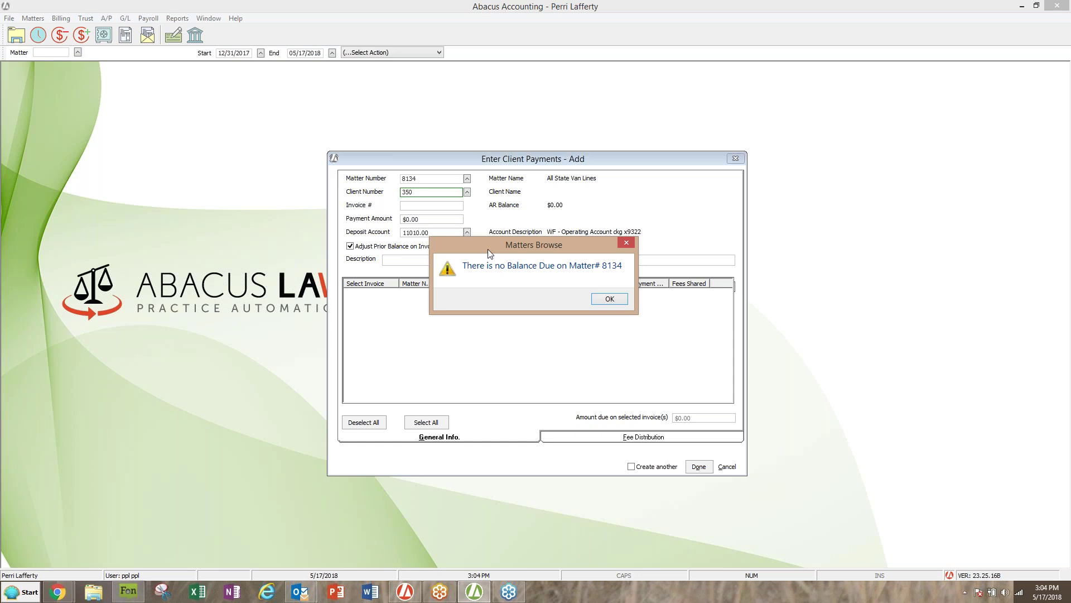
left_click(610, 299)
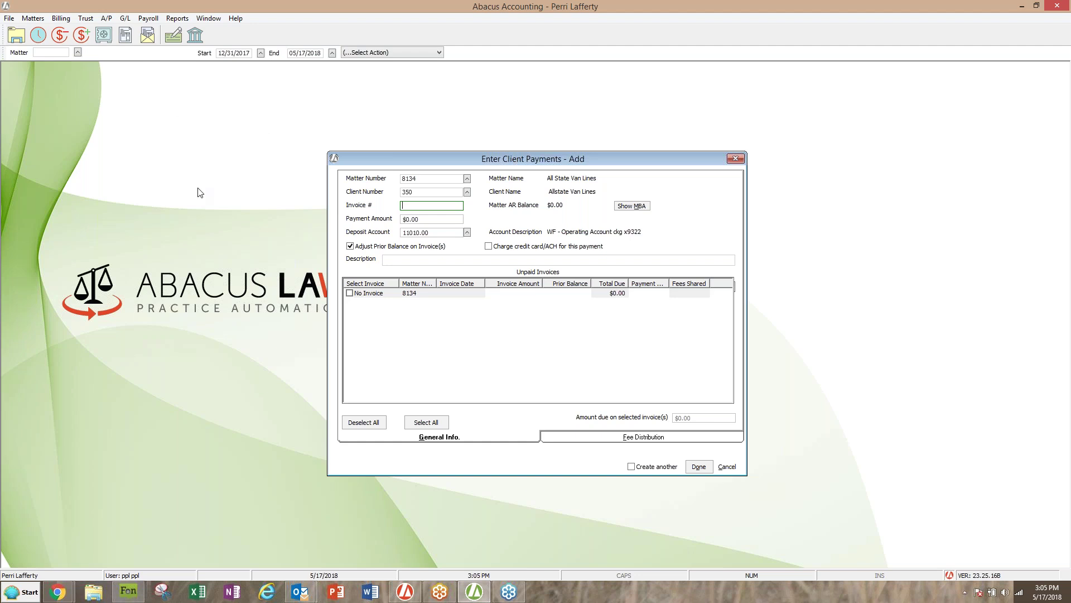
Step: Search the matters for "all" and open the billing settings of the All State Van Lines matter
left_click(34, 18)
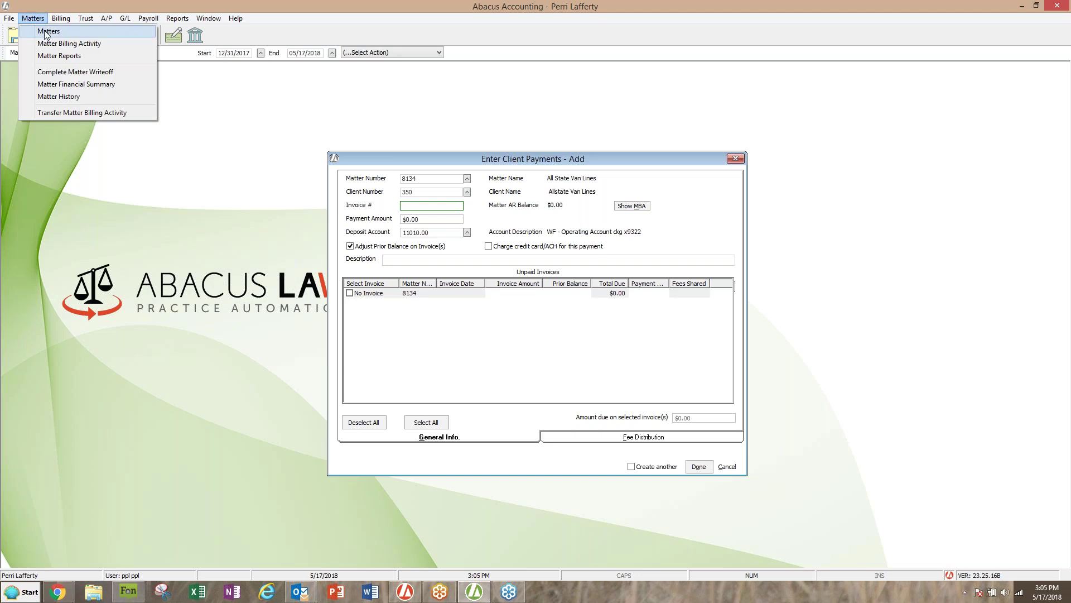
left_click(46, 32)
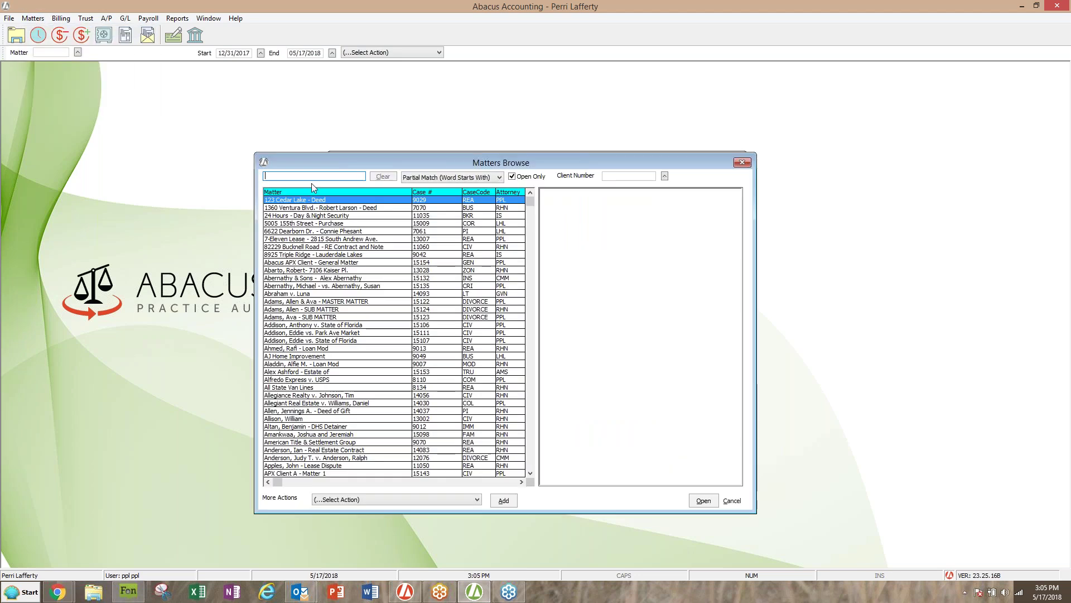
type("all")
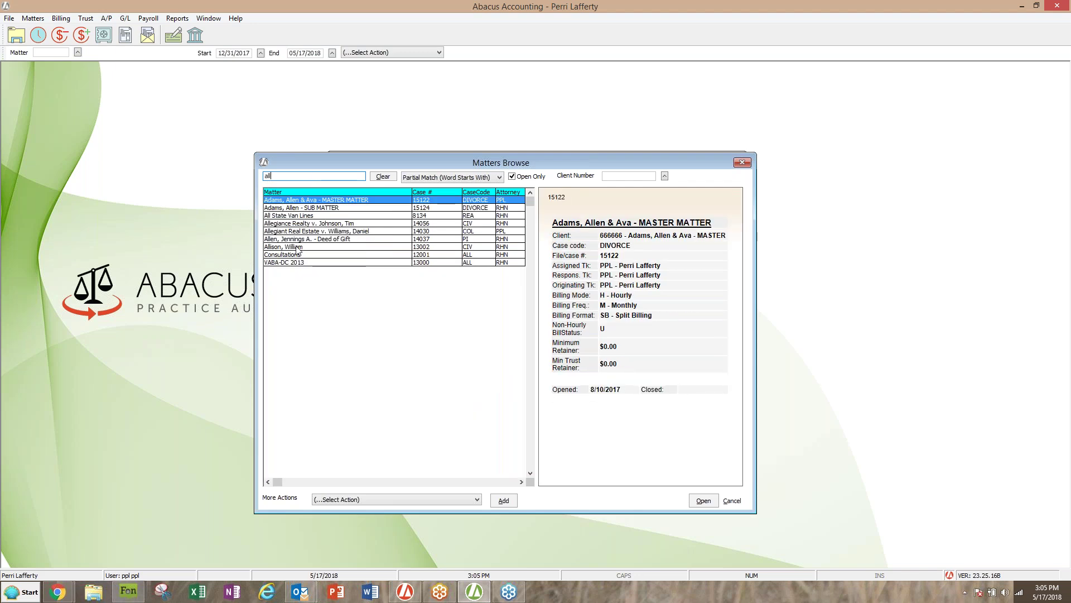
left_click(297, 216)
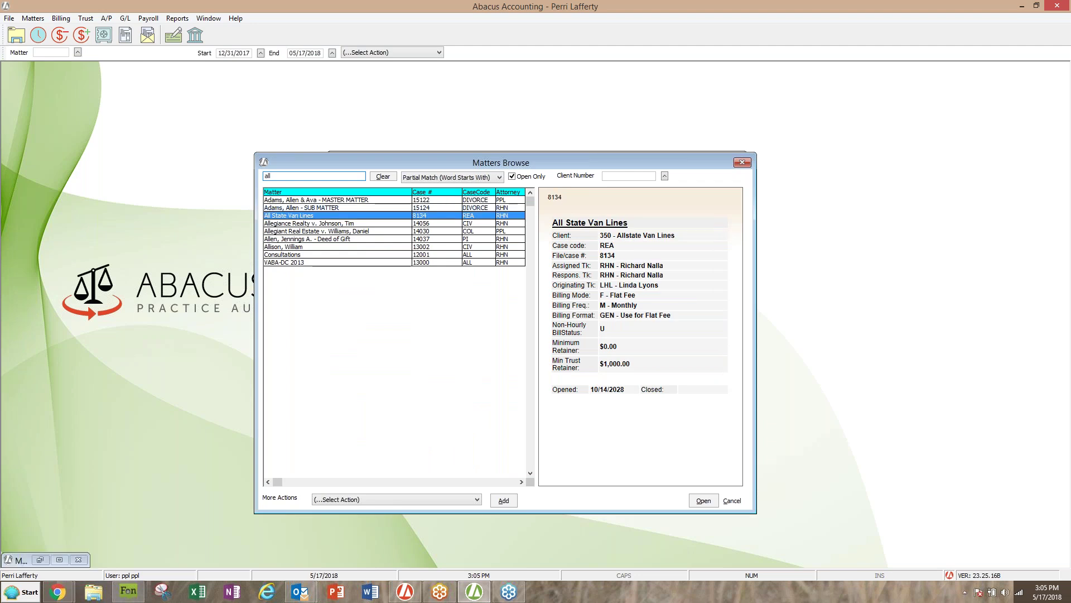
key("Return")
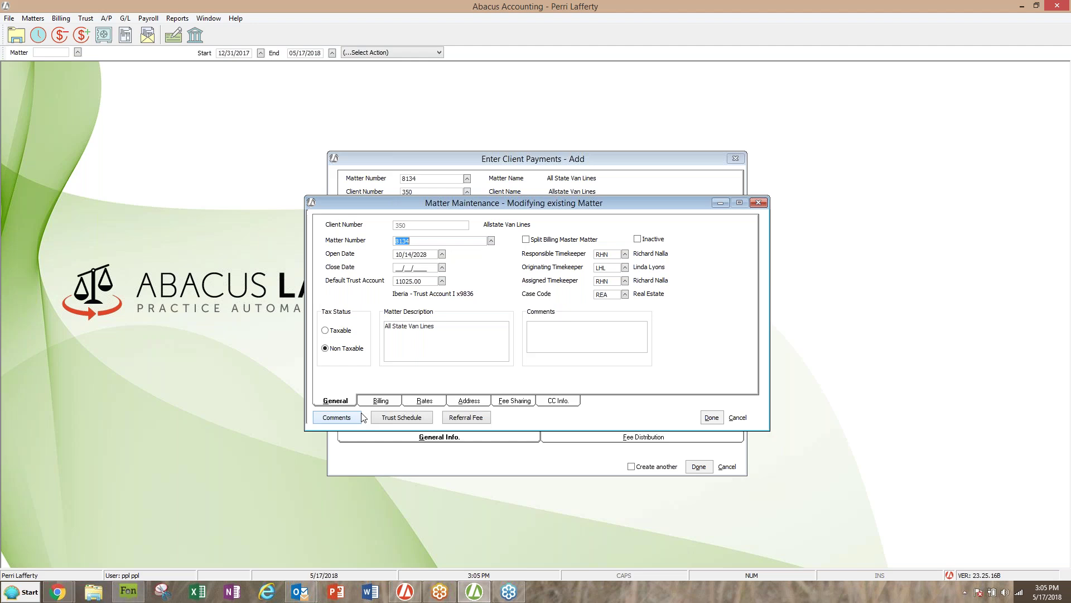
left_click(380, 401)
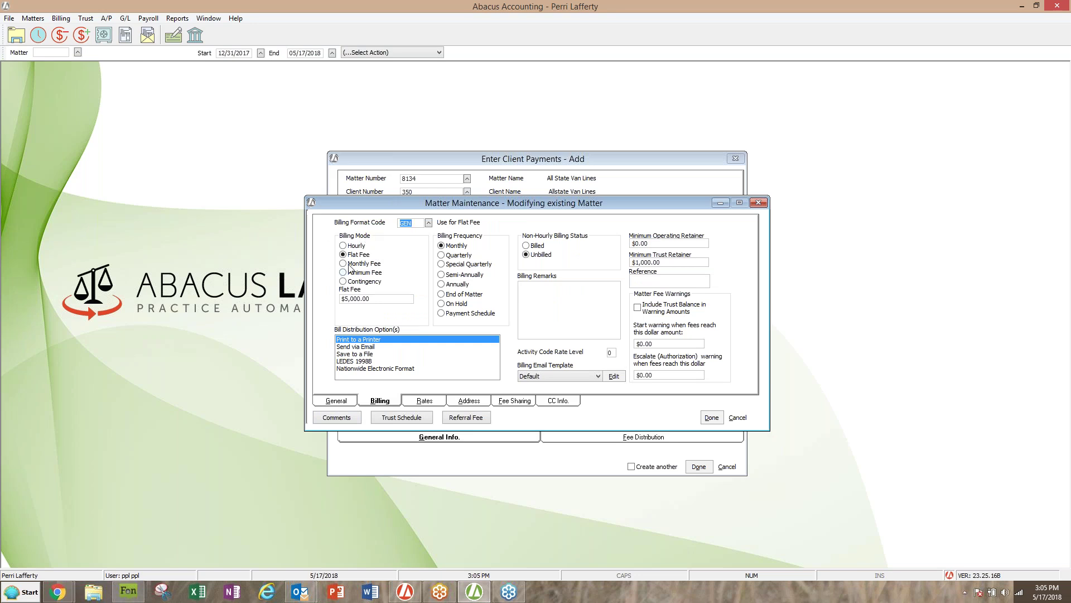
Step: Set the matter's billing mode to Flat Fee with an amount of $5,000.00, save the matter and close it
left_click(365, 299)
left_click(402, 222)
left_click(344, 245)
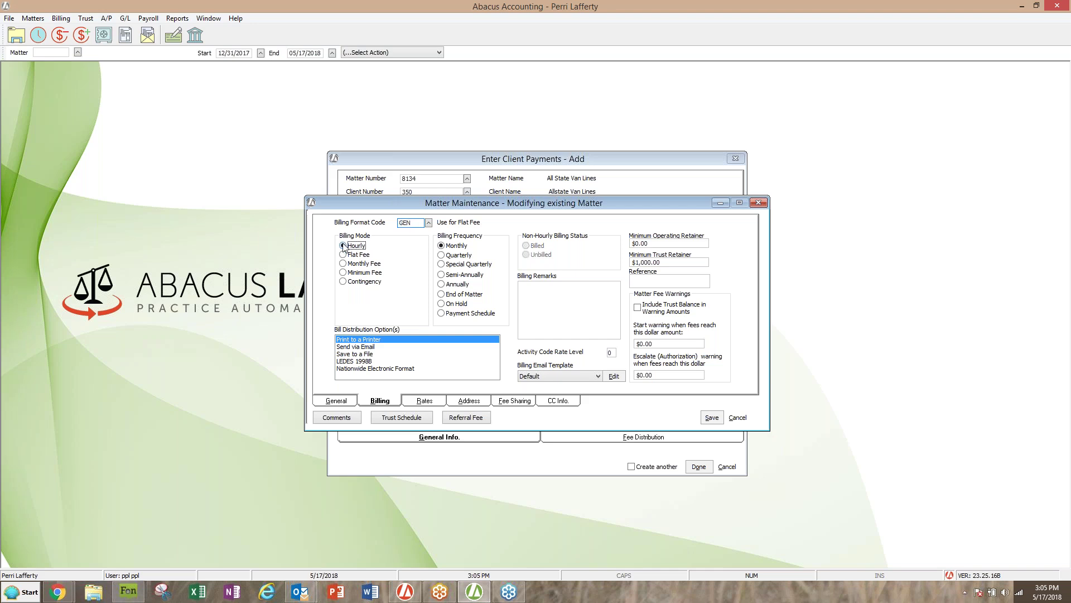
left_click(344, 255)
left_click(357, 299)
type("5000.00")
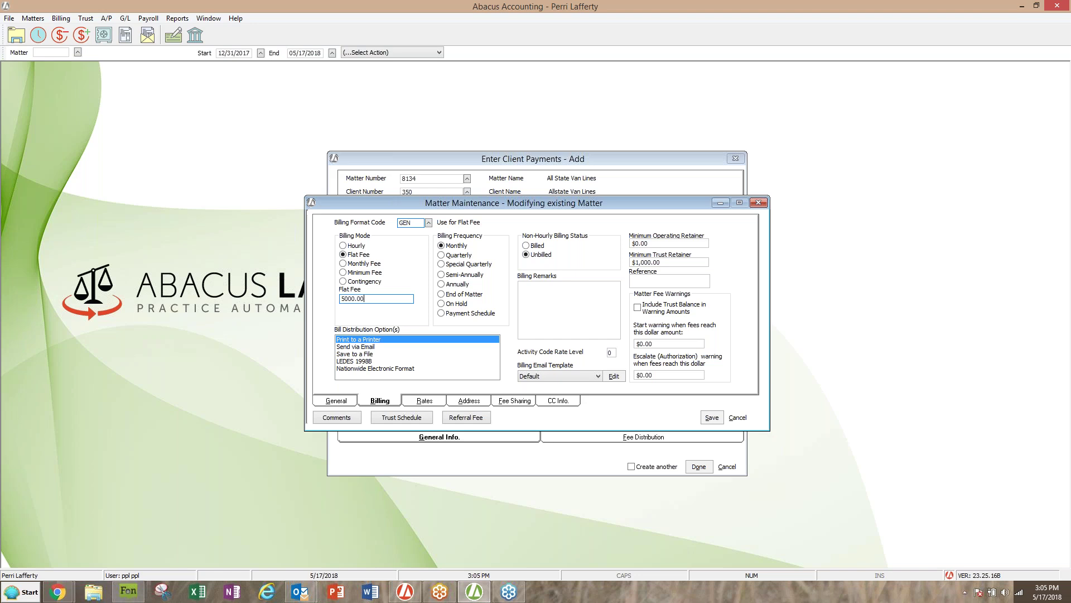
left_click(710, 420)
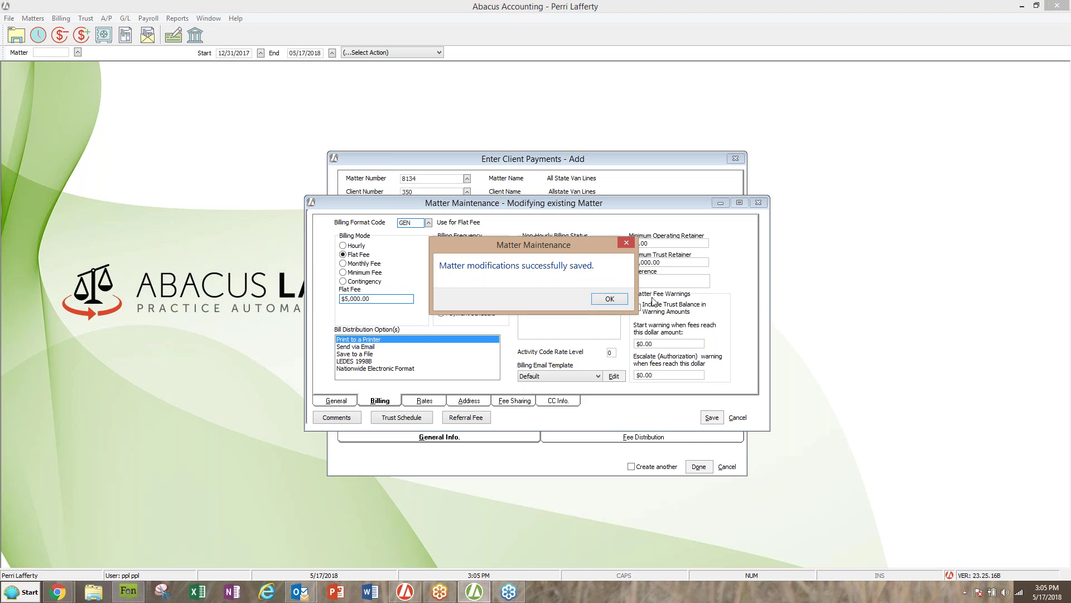
left_click(609, 300)
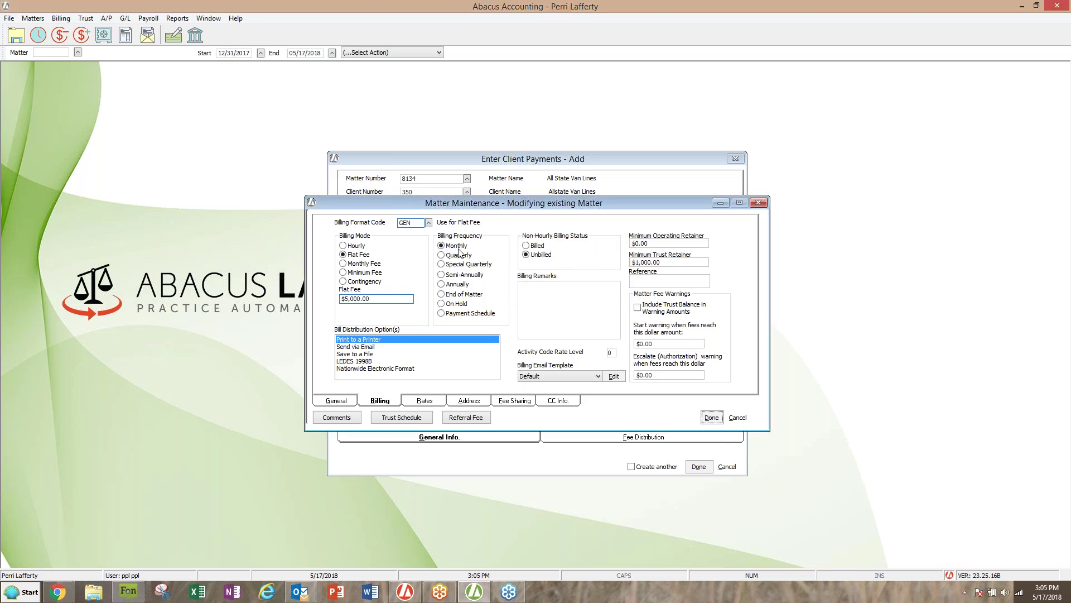
left_click(759, 203)
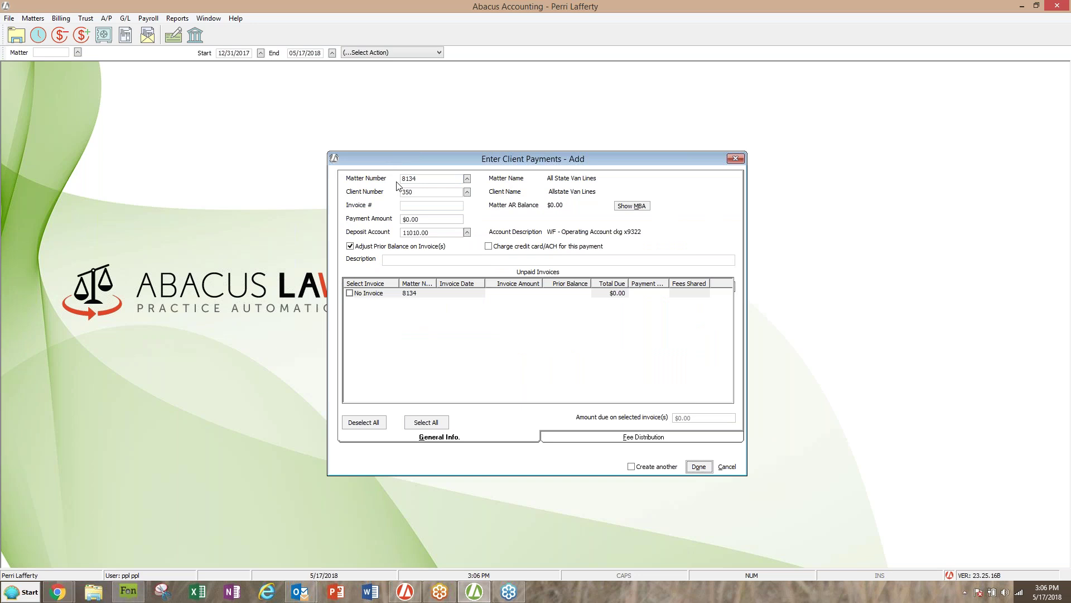
Step: Set the client payment amount to $2,400.00
left_click(422, 218)
type("25")
type("00.00")
left_click(431, 205)
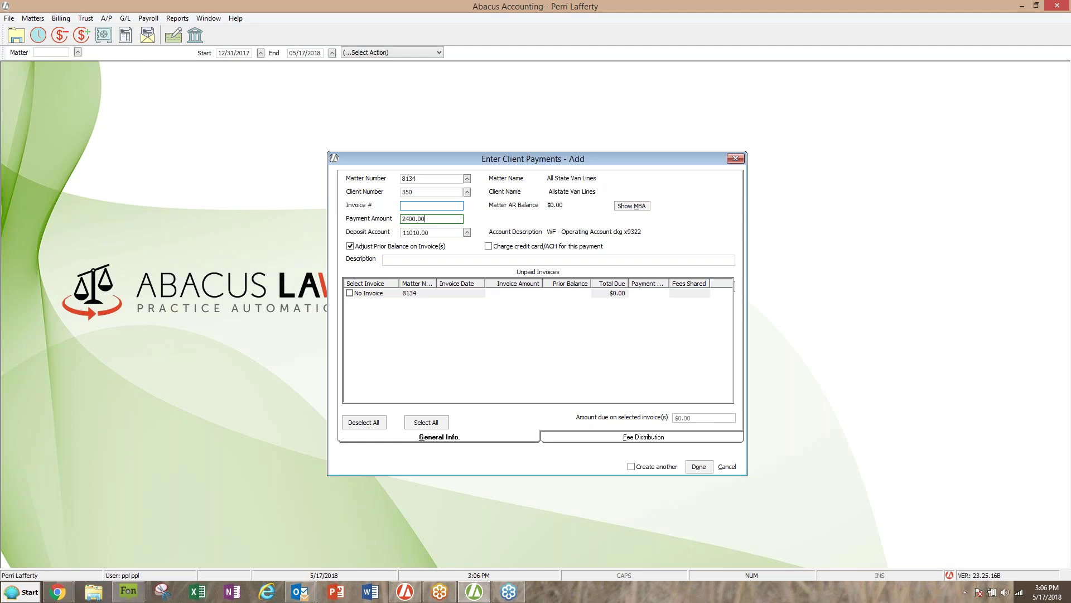
left_click(419, 232)
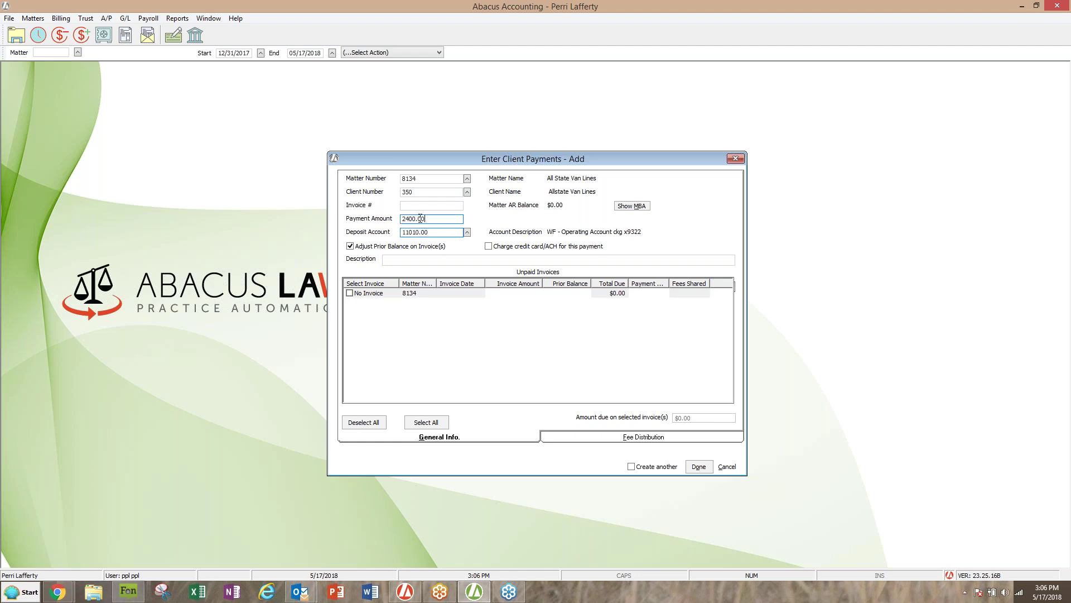
Step: Describe the payment as "Credit Card Payment" and apply it to the No Invoice line
key("Tab")
key("Tab")
key("Tab")
key("Tab")
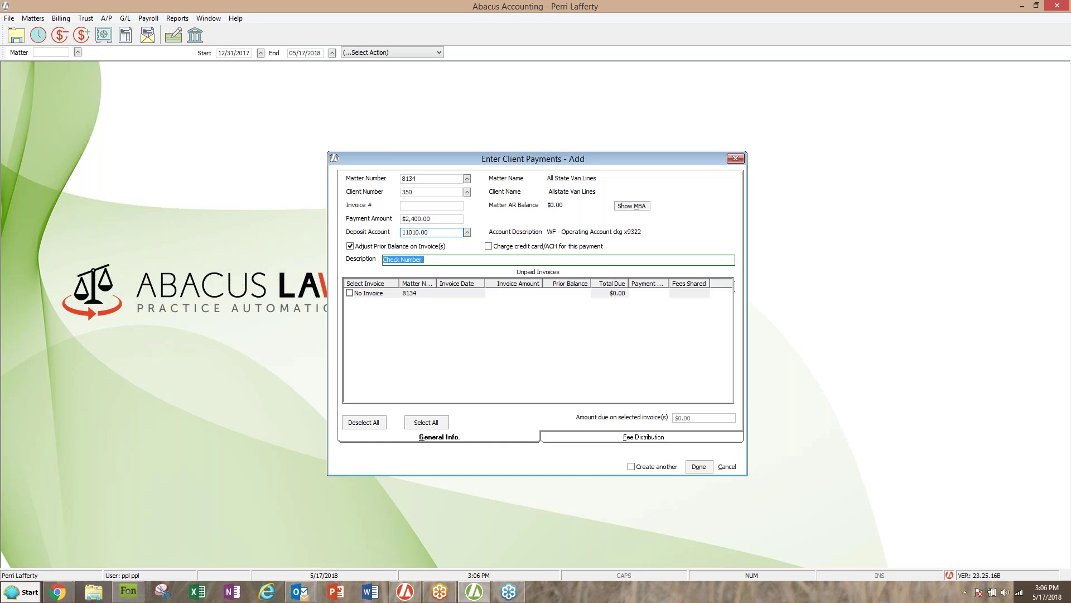
key("BackSpace")
type("Credit Card Payment")
left_click(350, 292)
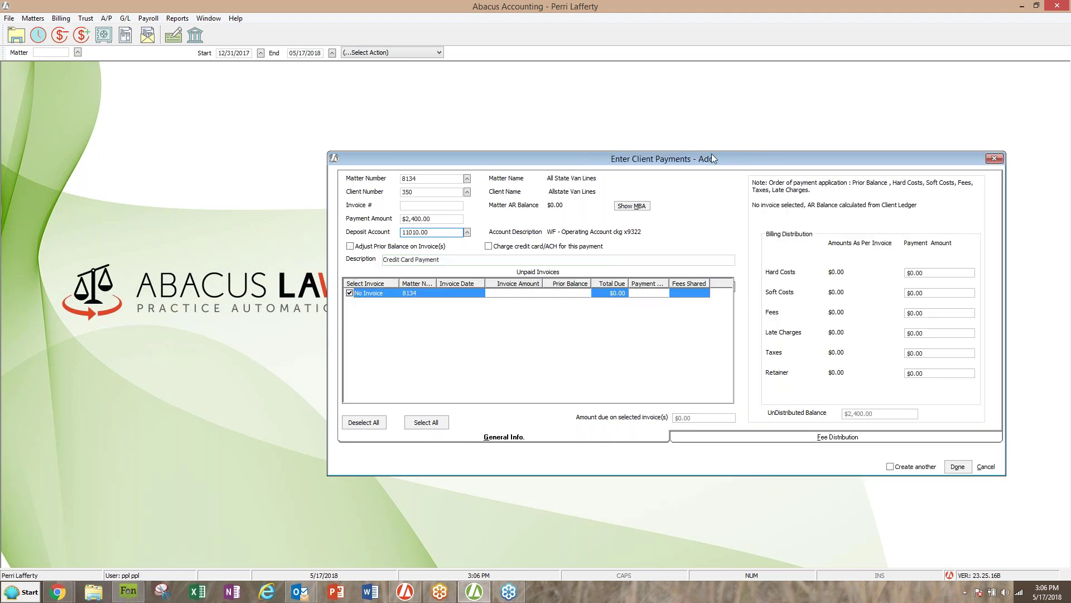
left_click_drag(712, 153, 494, 125)
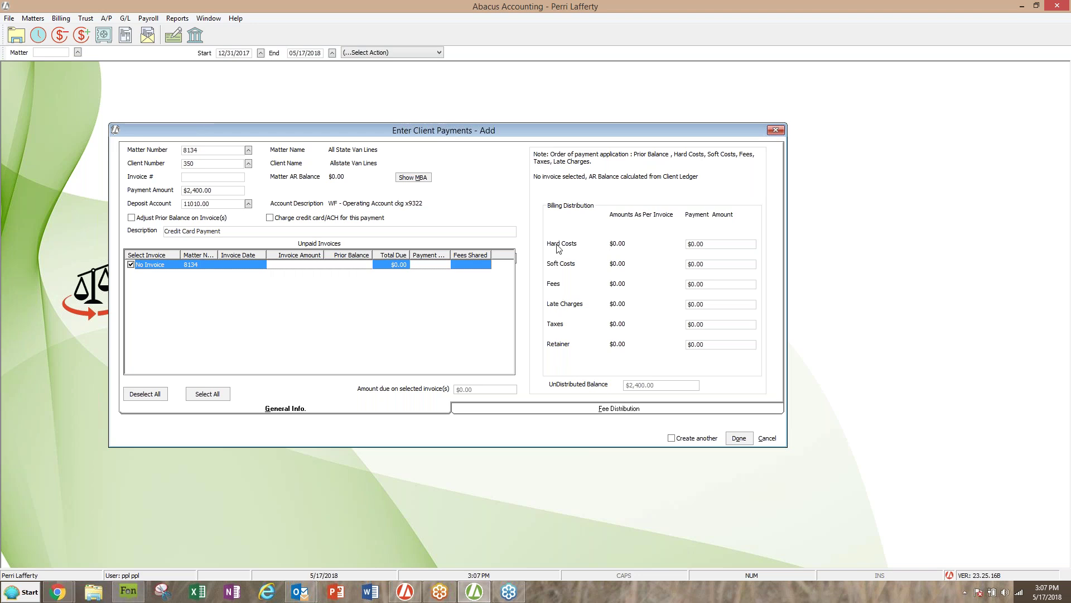
Step: Distribute the payment as $250.00 to hard costs, $50.00 to soft costs and $2,100.00 to fees
left_click(709, 244)
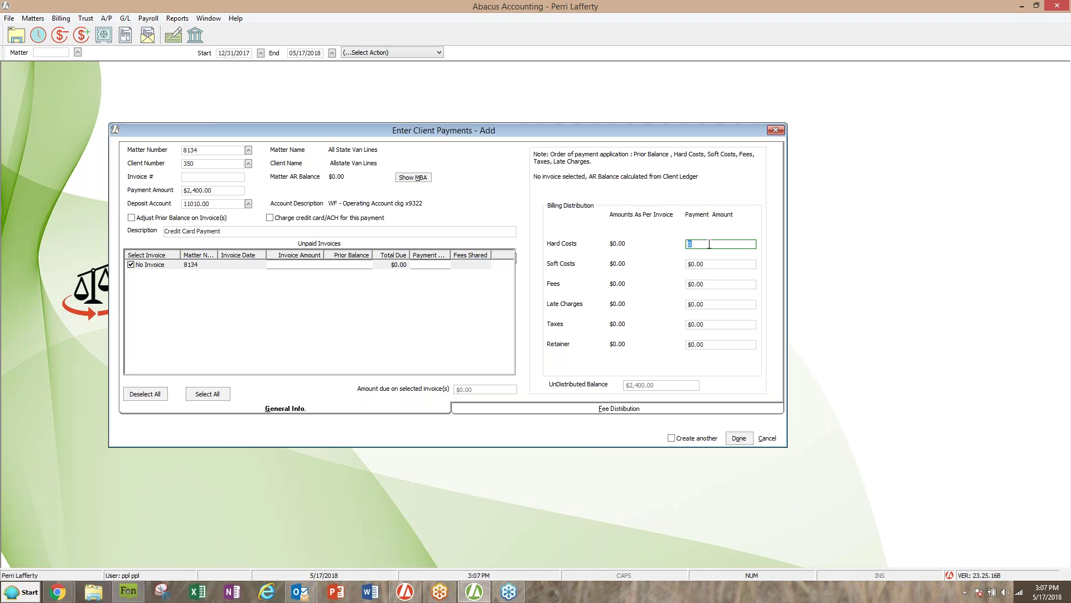
type("250.00")
key("Tab")
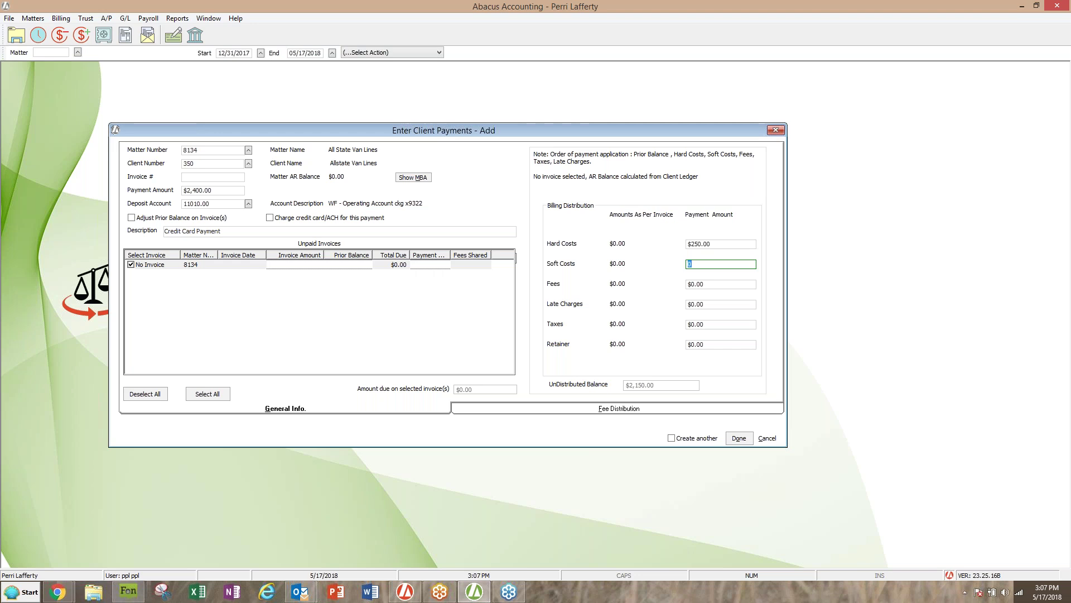
type("50.00")
key("Tab")
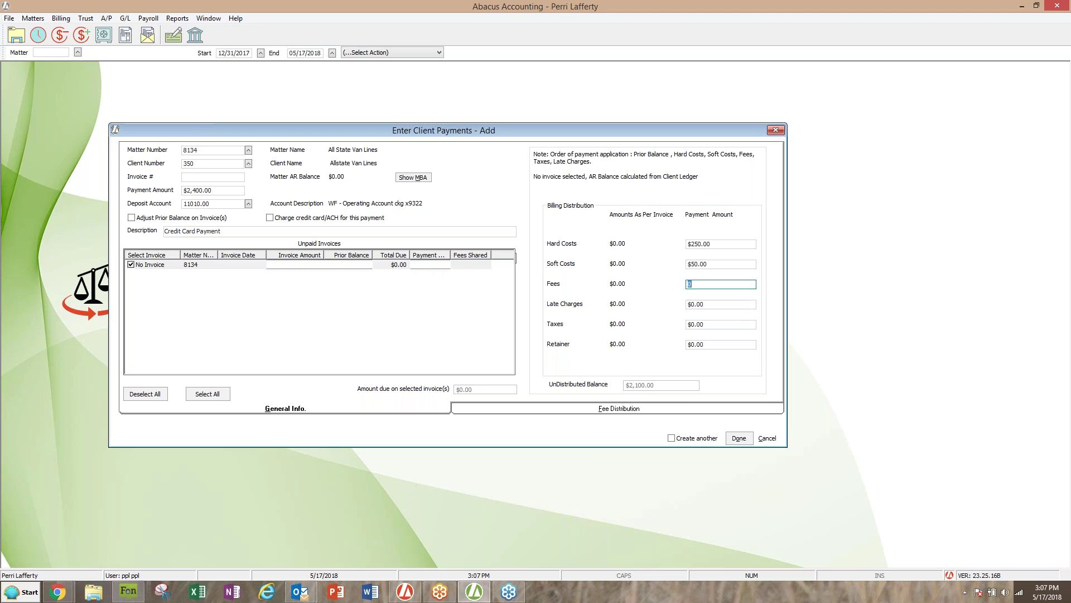
type("2100.00")
Step: Add an empty timekeeper row to the payment's fee distribution and try to save the payment
left_click(618, 411)
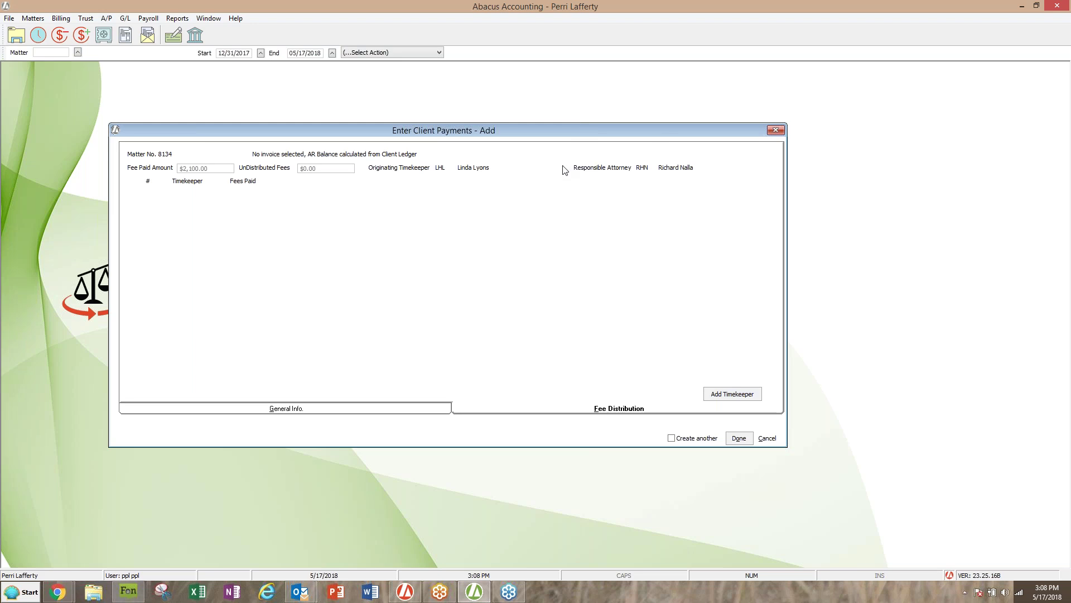
left_click(716, 393)
left_click(196, 195)
left_click(241, 195)
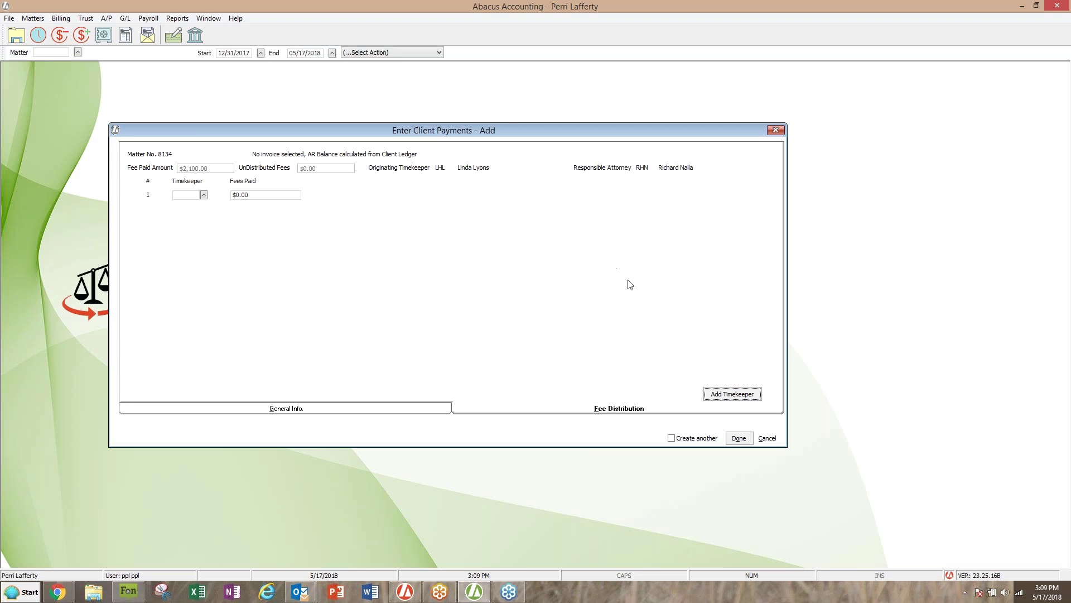
left_click(734, 438)
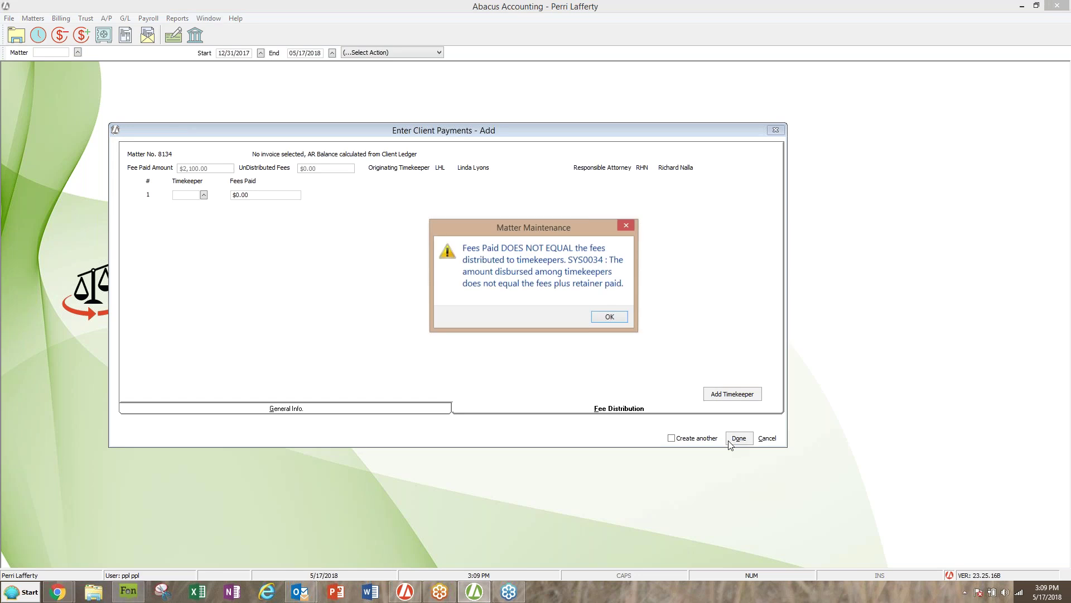
left_click(609, 318)
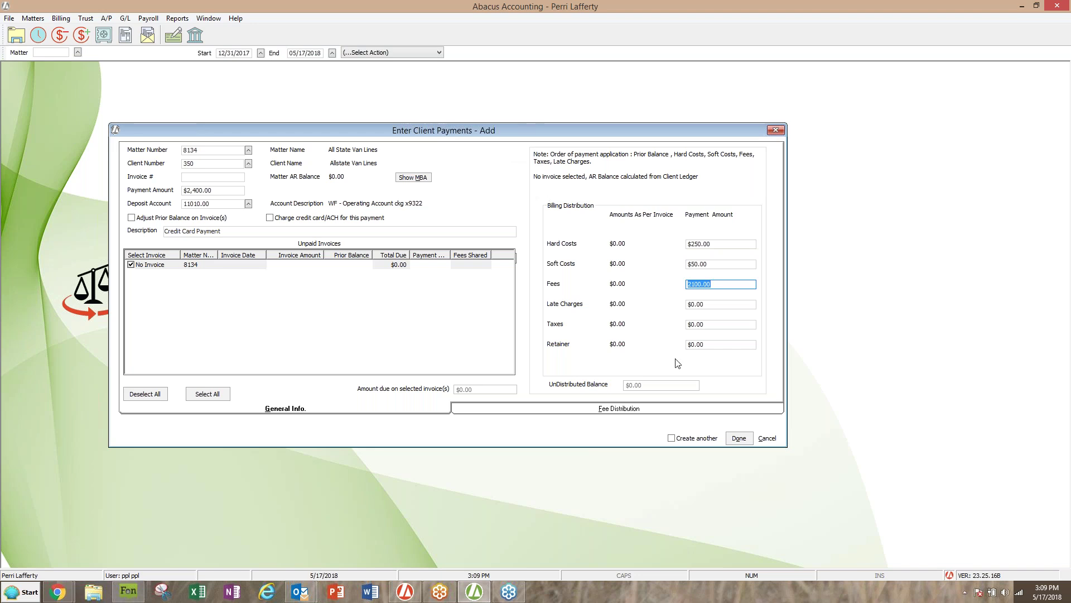
Step: Try to save the payment once more, and cancel the entry without saving its changes
left_click(741, 437)
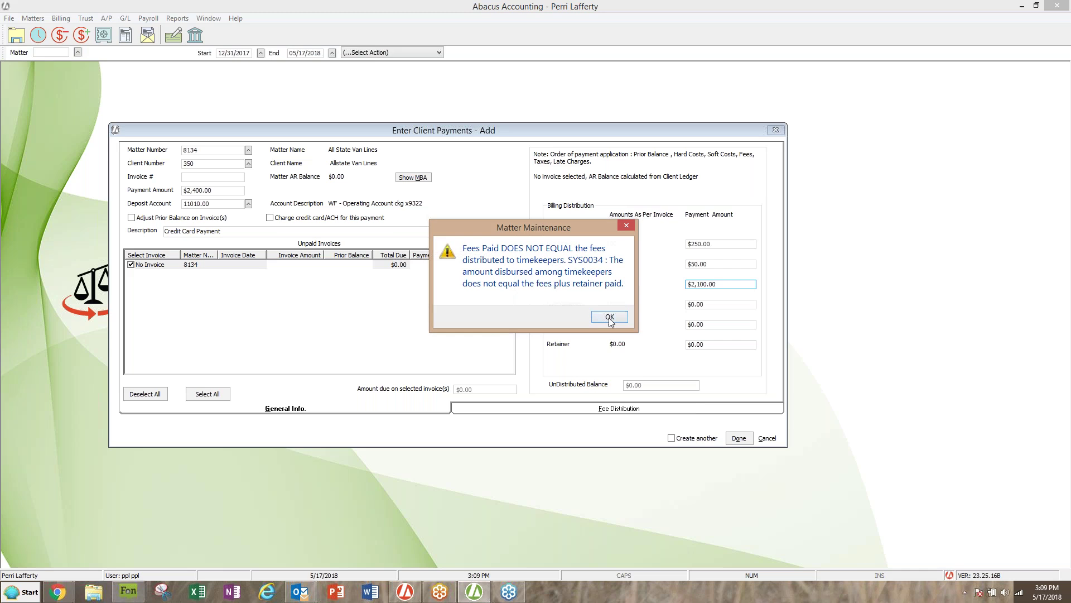
left_click(609, 319)
left_click(767, 441)
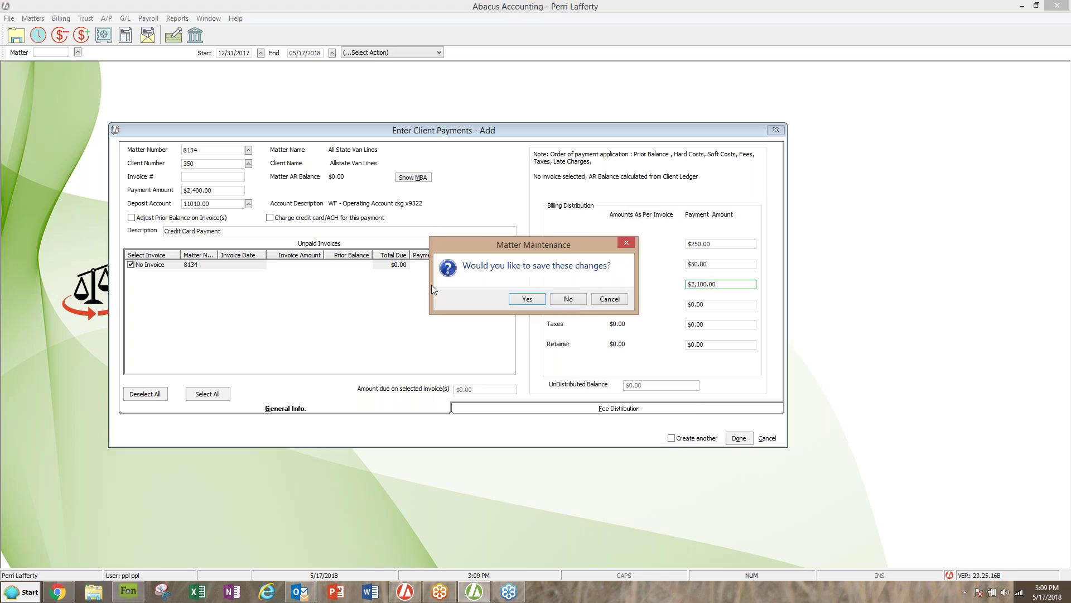
left_click(568, 299)
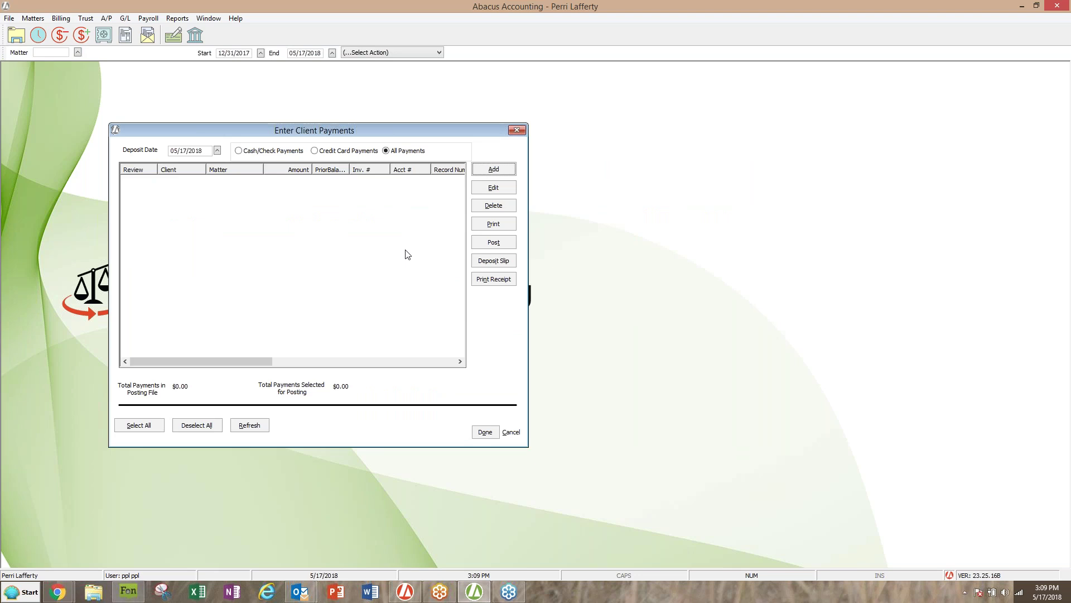
Step: Add a client payment of $1,000.00 for matter 8134, All State Van Lines
left_click(494, 168)
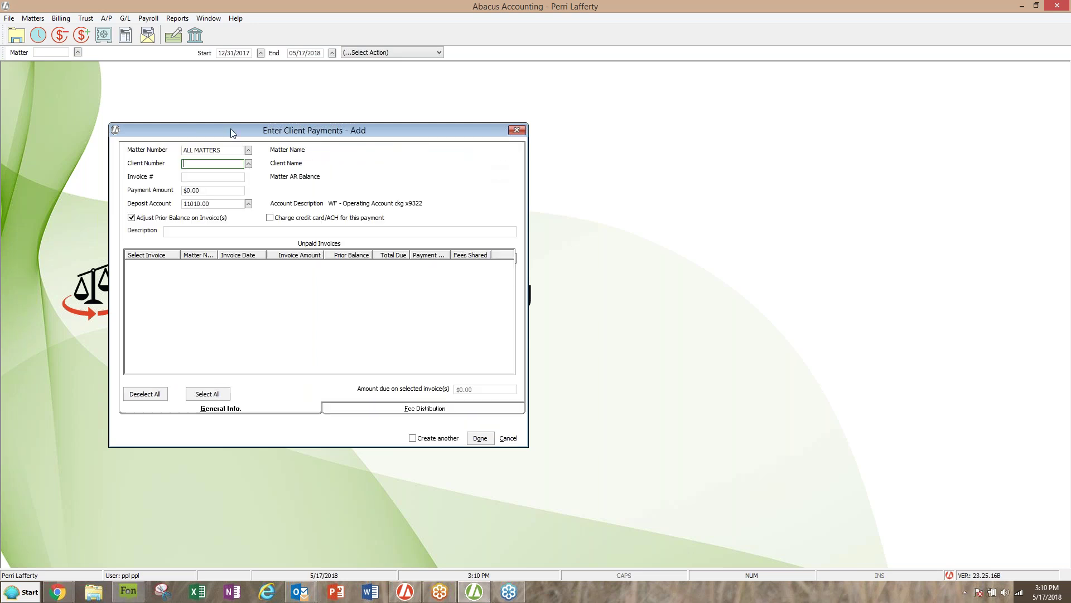
left_click(231, 150)
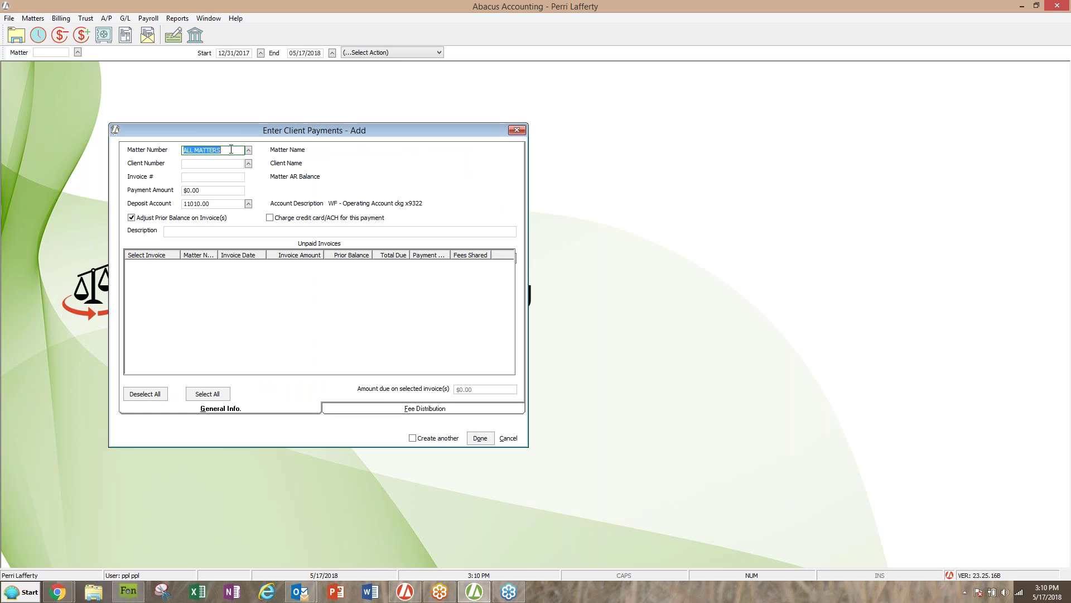
type("8134")
key("Tab")
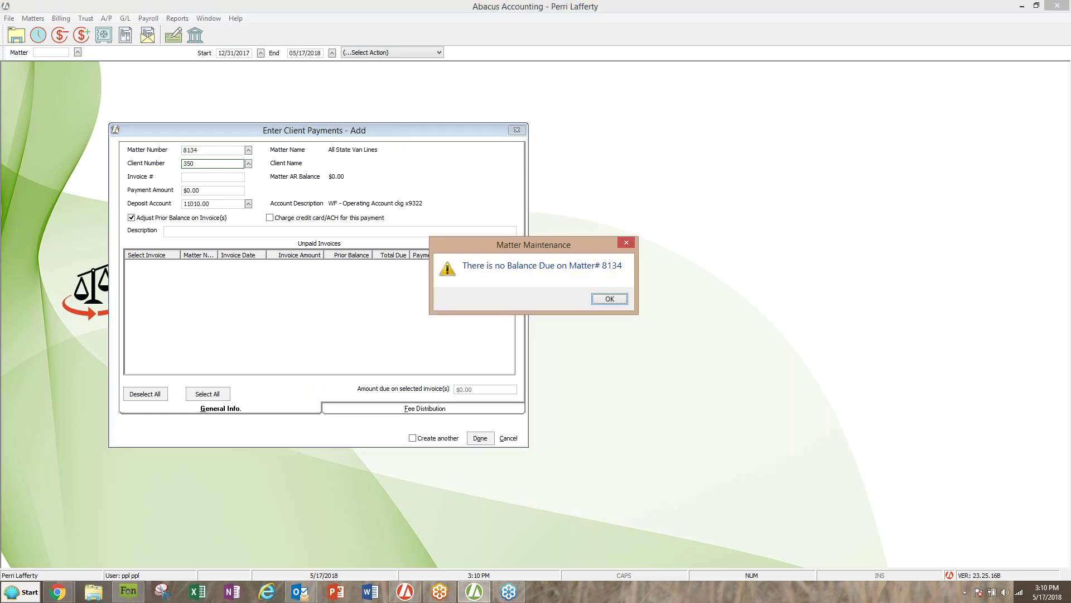
left_click(610, 299)
left_click(202, 192)
type("1000.00")
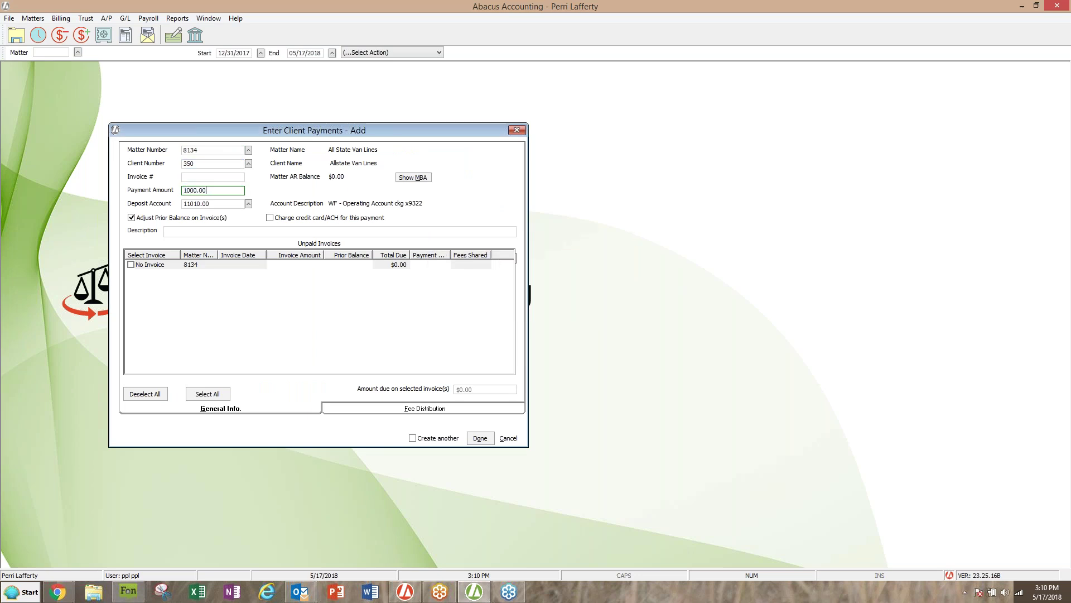
key("Tab")
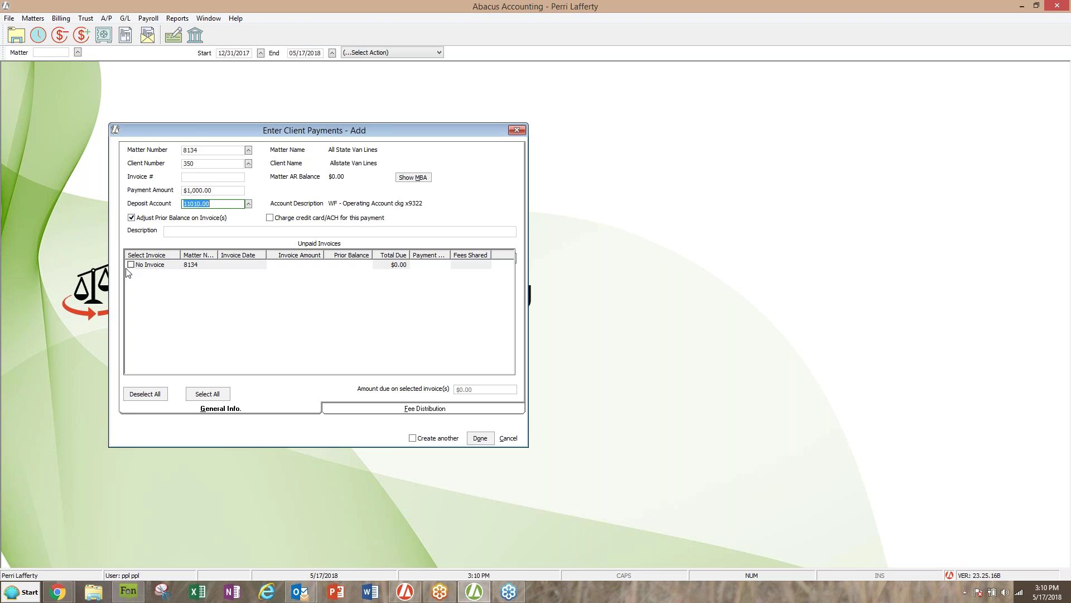
Step: Describe the payment as "Check Number 2345" and apply it to the No Invoice line
left_click(248, 232)
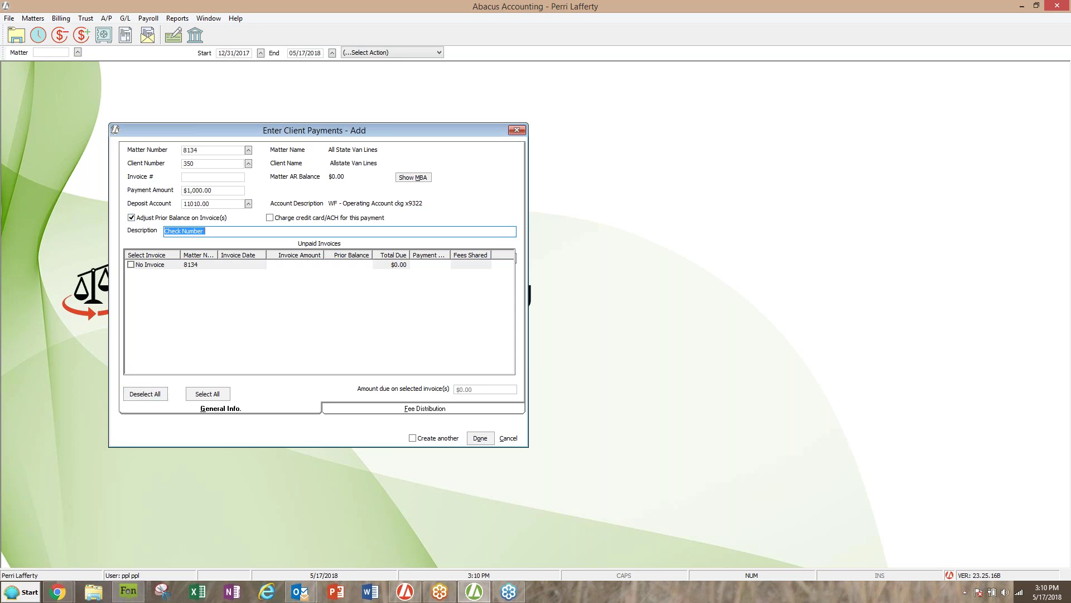
left_click(244, 232)
type("2345")
left_click(132, 266)
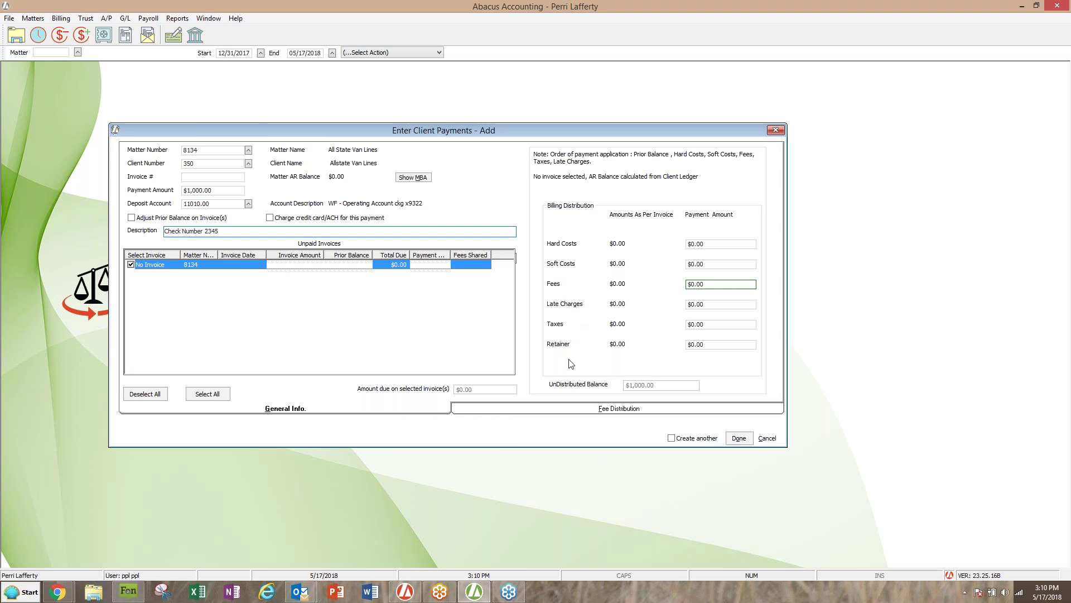
Step: Allocate $1,000.00 of the payment to the retainer and save the payment
left_click(692, 345)
type("1000.00")
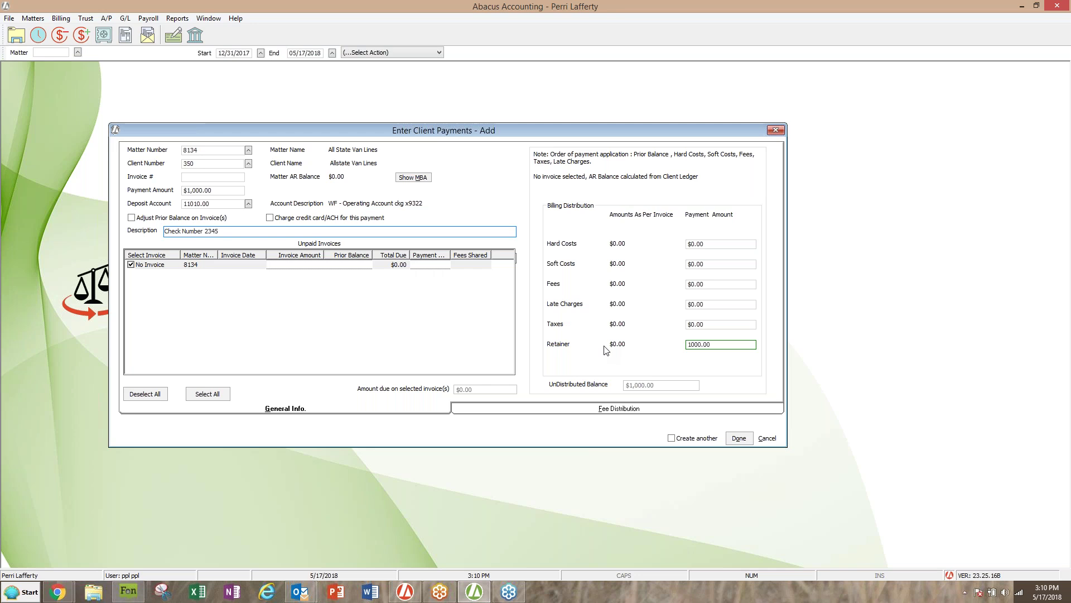
left_click(733, 437)
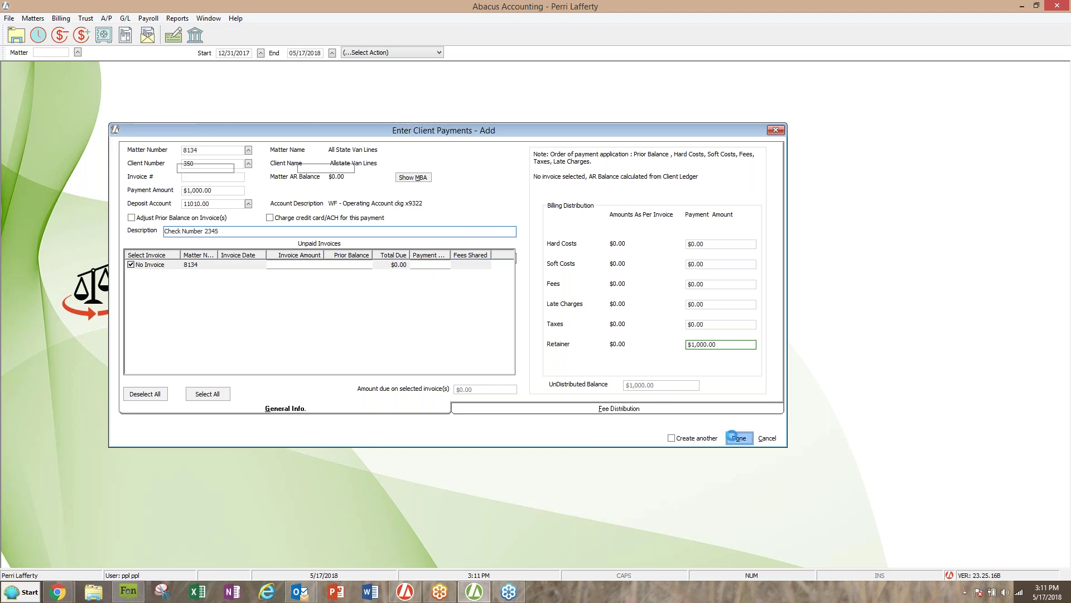
Step: Reopen the saved $1,000.00 payment to review its fee distribution by timekeeper, and close the client payments window
left_click(406, 180)
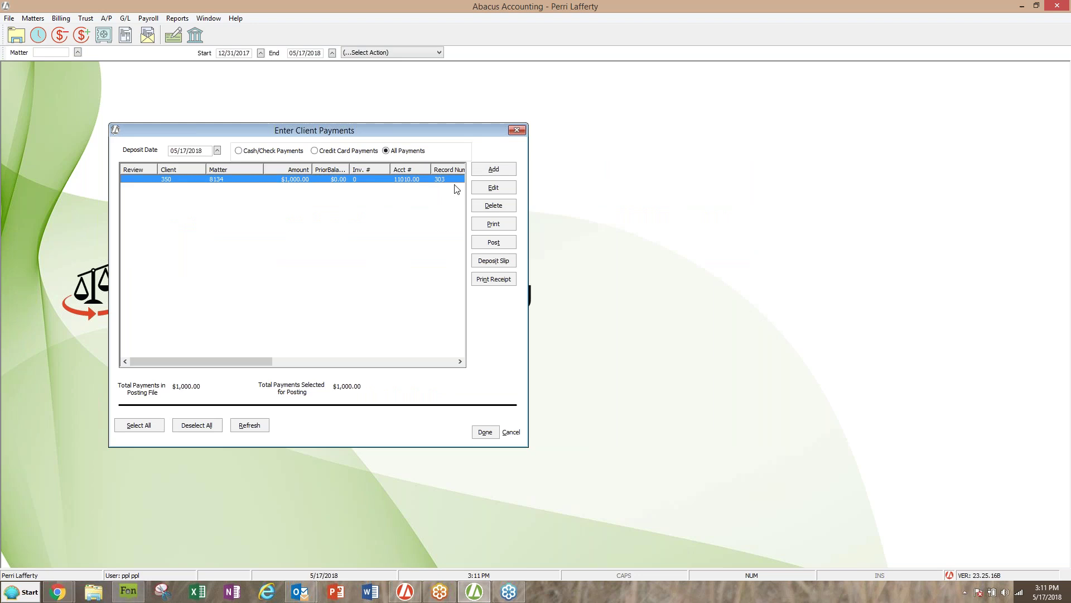
left_click(490, 190)
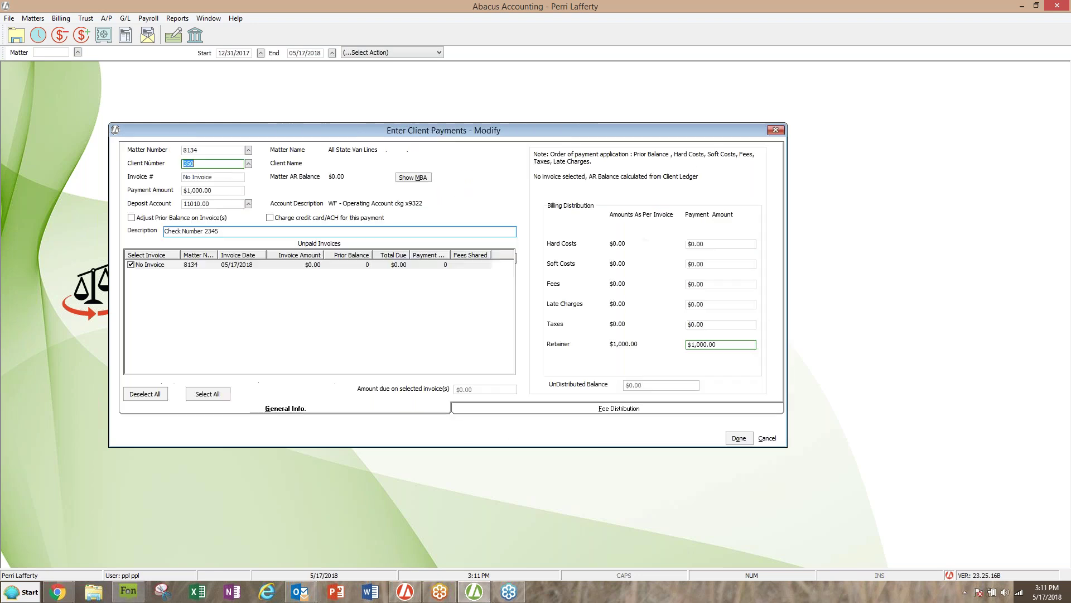
left_click(518, 413)
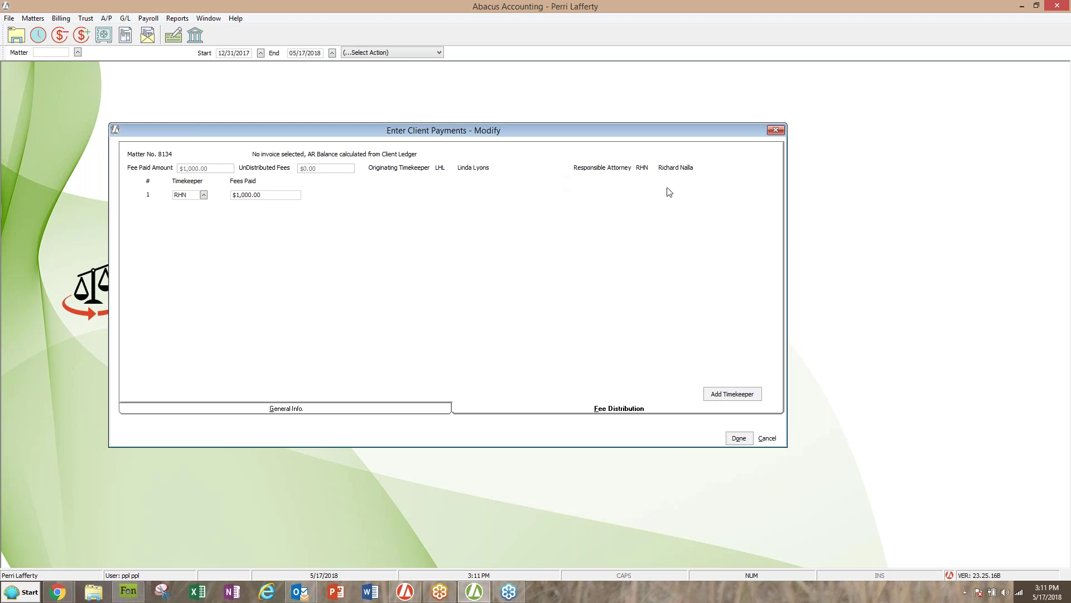
left_click(739, 438)
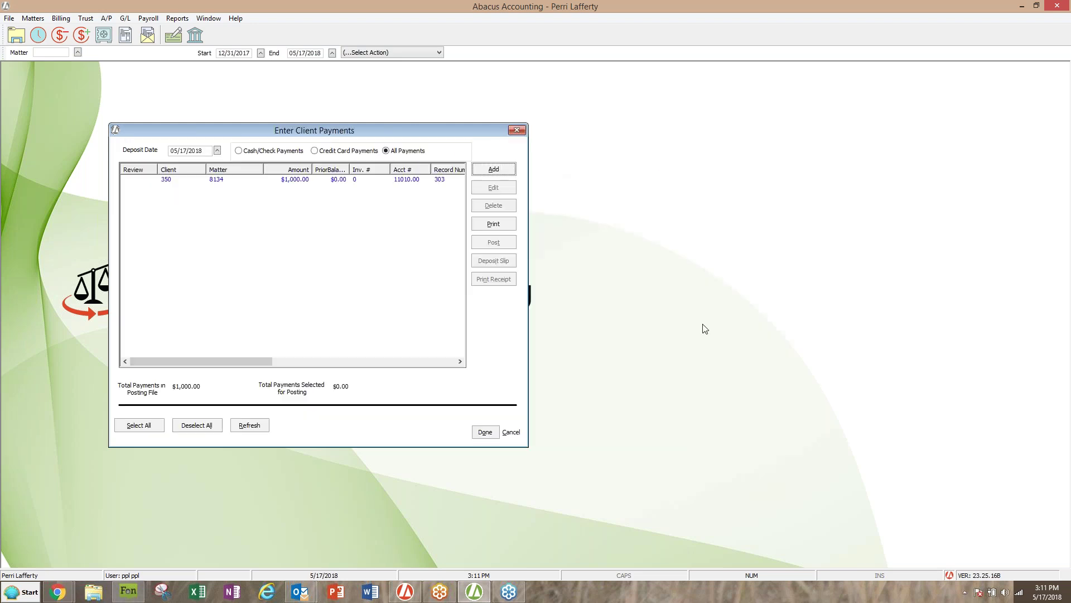
left_click(517, 131)
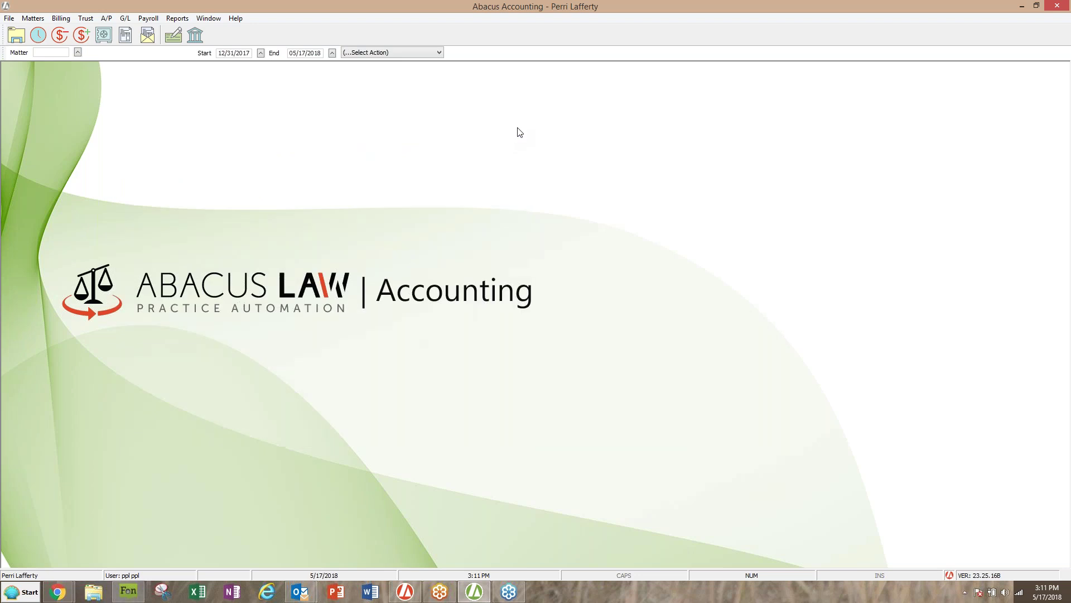
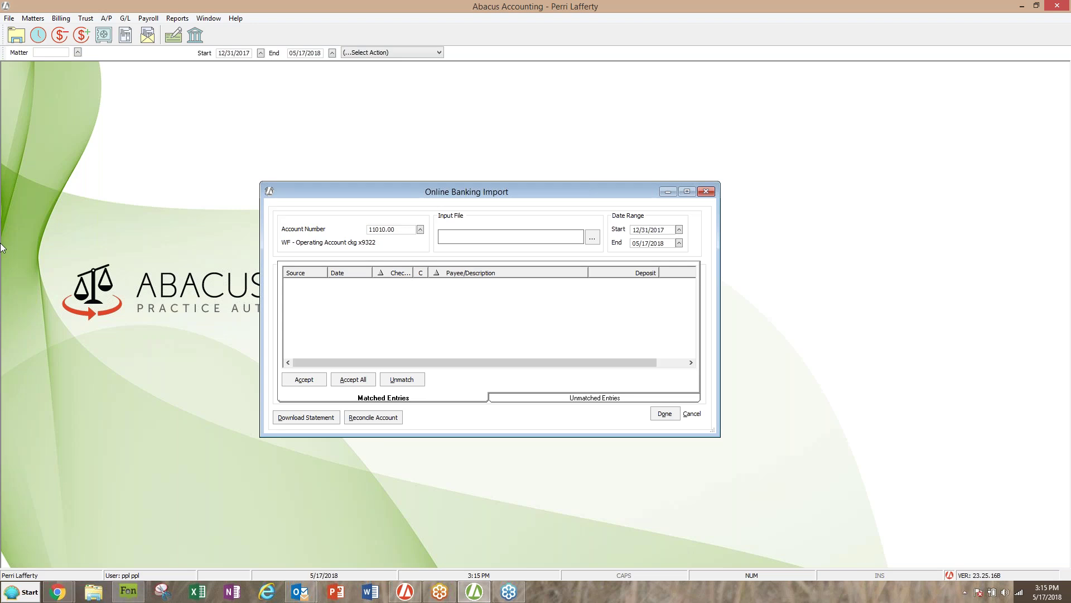
Step: Look up where Online Banking is found among the general ledger commands, and close the Online Banking Import window
left_click(125, 18)
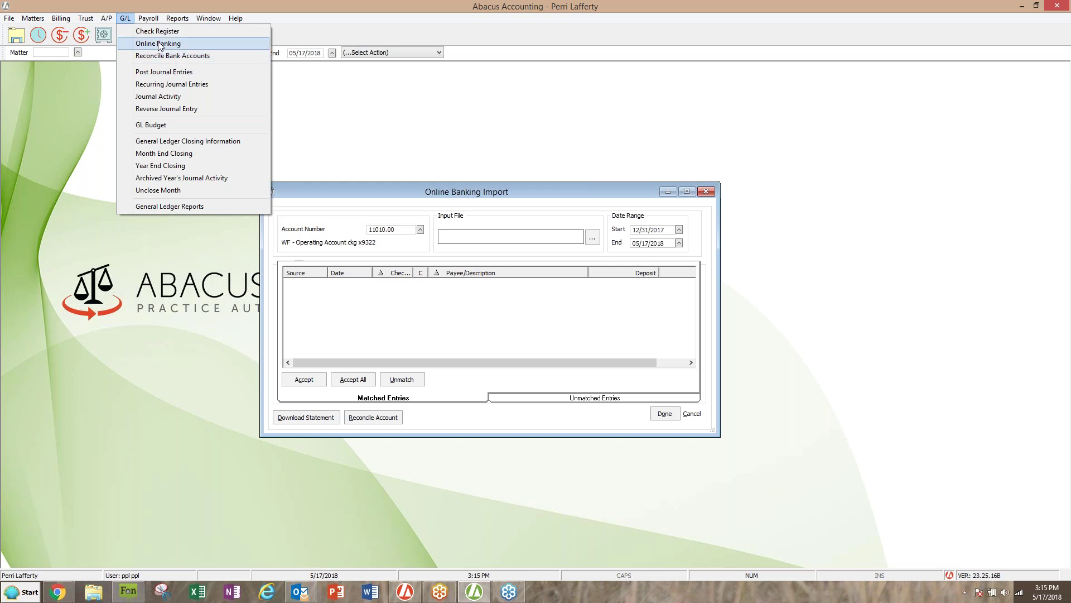
left_click(355, 105)
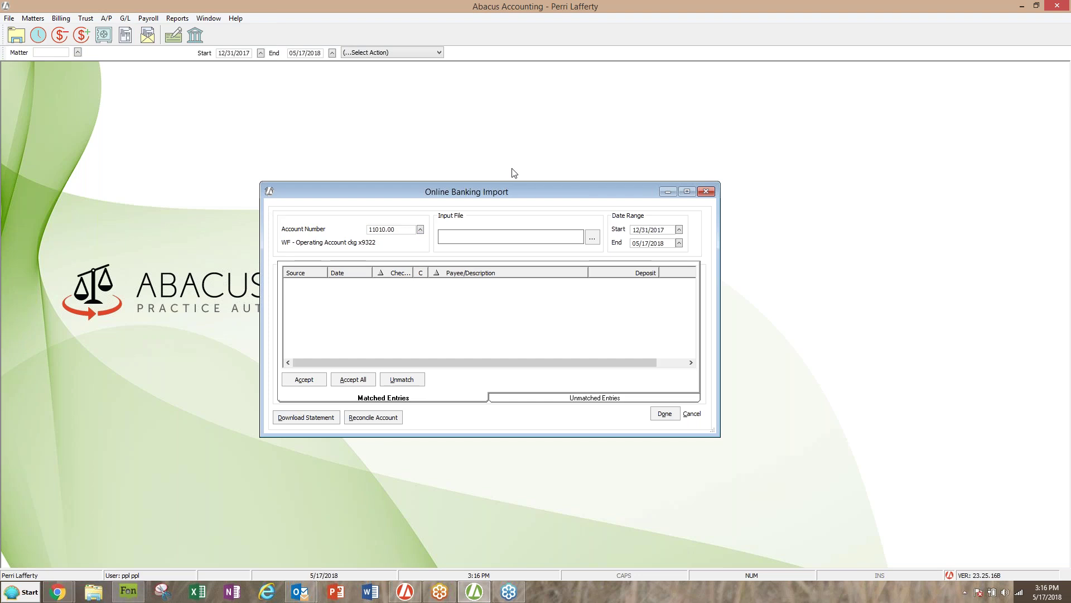
left_click(706, 191)
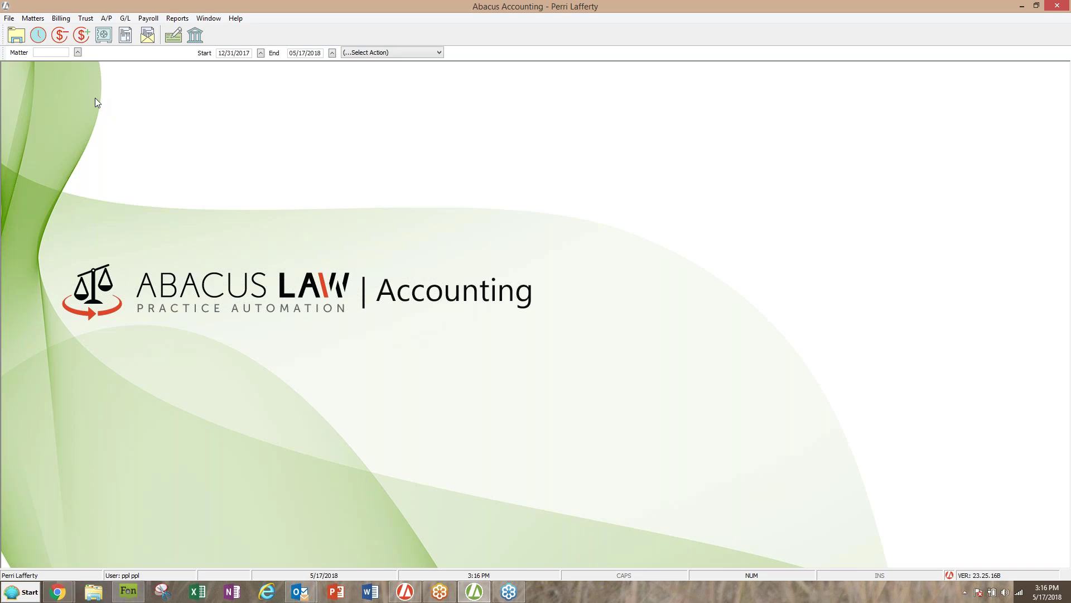
Step: Open the WF - Operating Account from the chart of accounts for editing and toggle Enable Online Banking off and back on
left_click(9, 20)
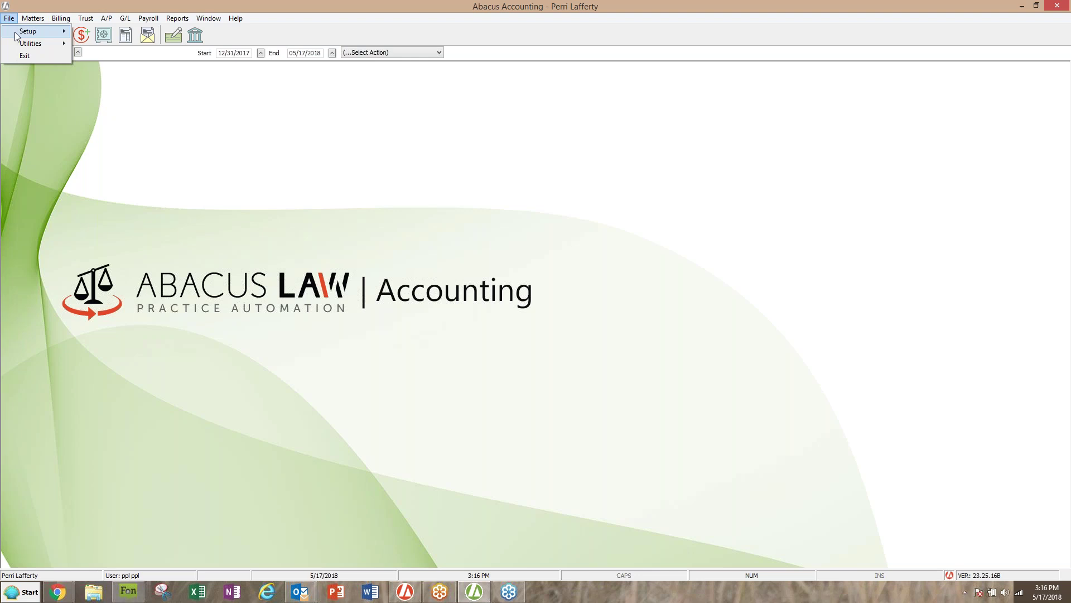
mouse_move(25, 32)
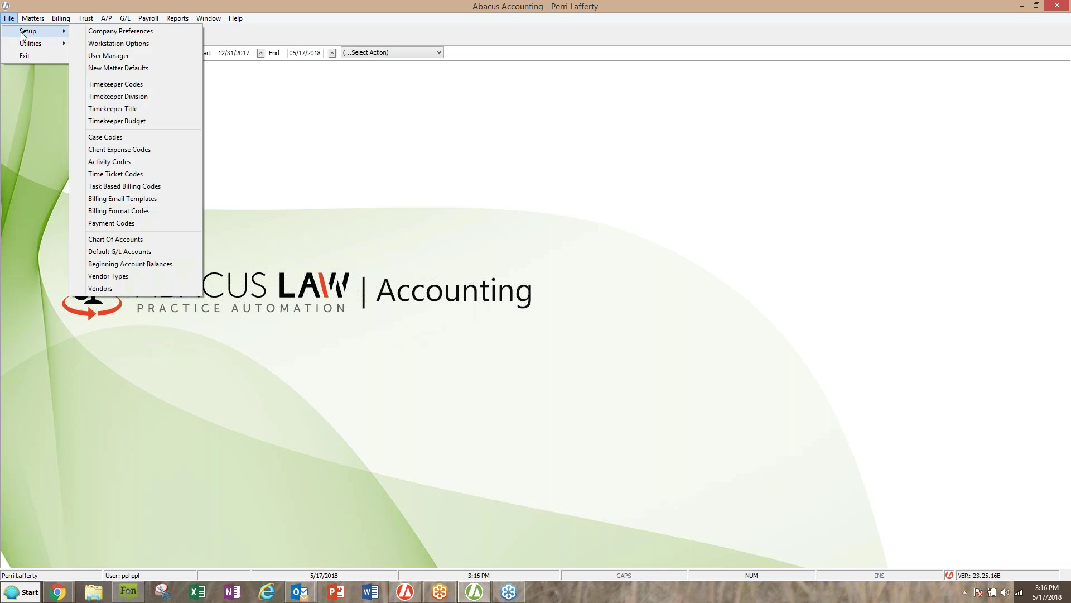
left_click(109, 239)
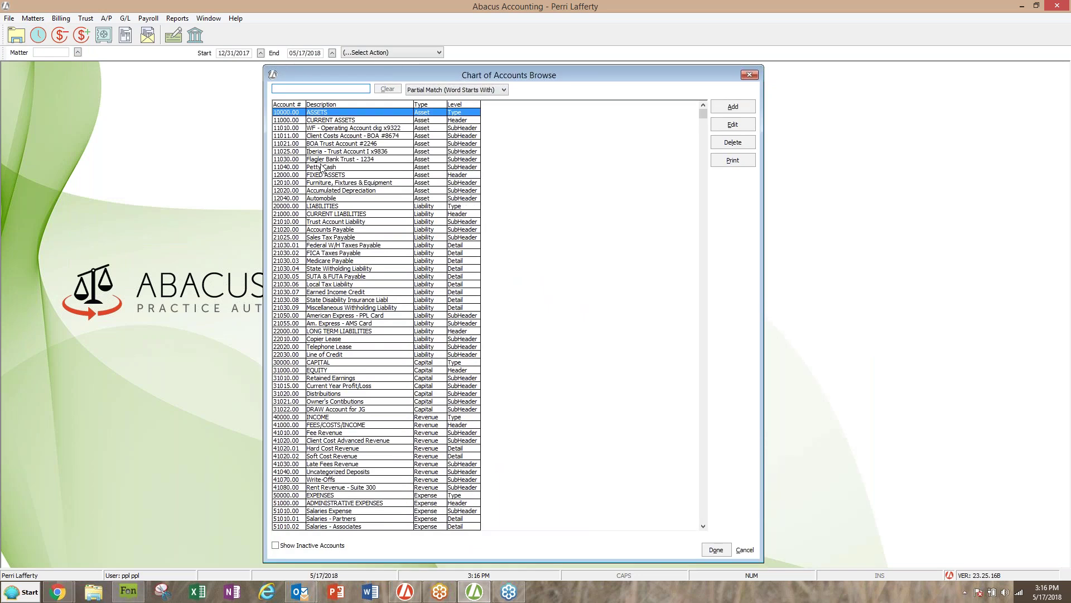
left_click(347, 129)
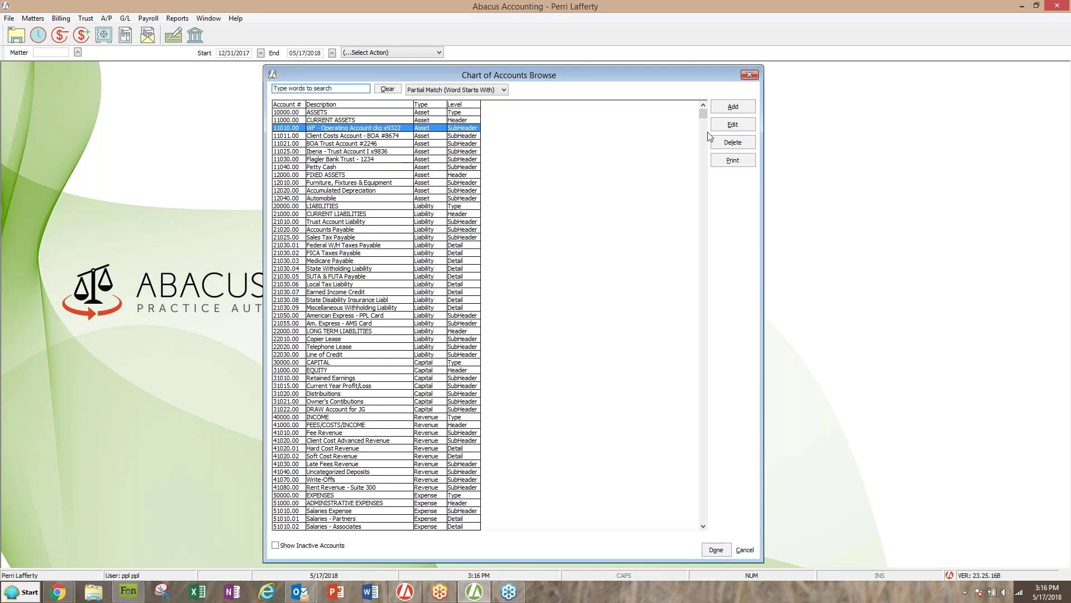
left_click(726, 132)
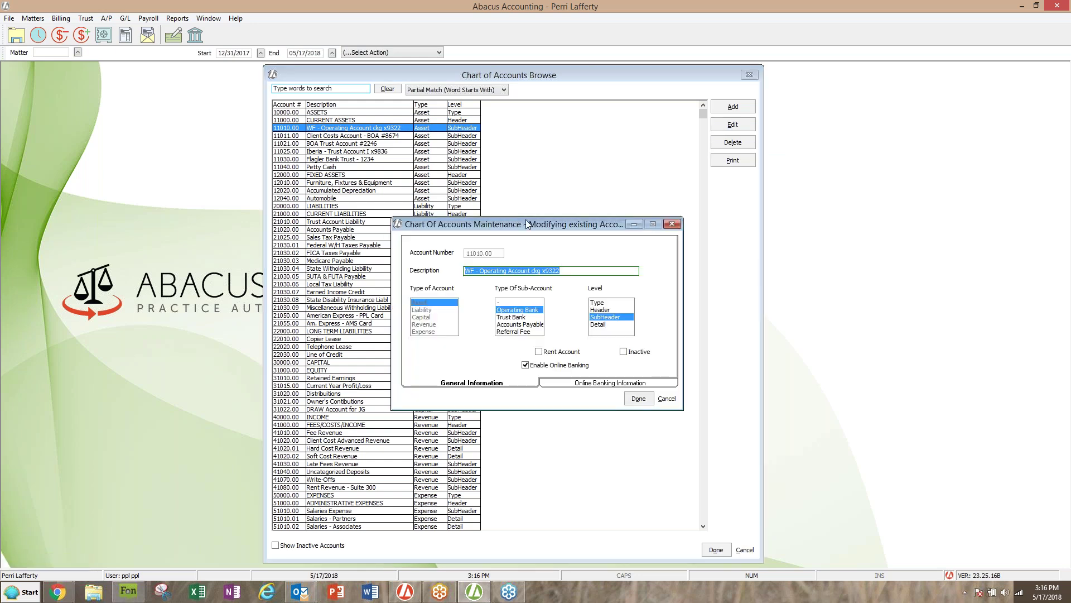
left_click(525, 366)
left_click(525, 366)
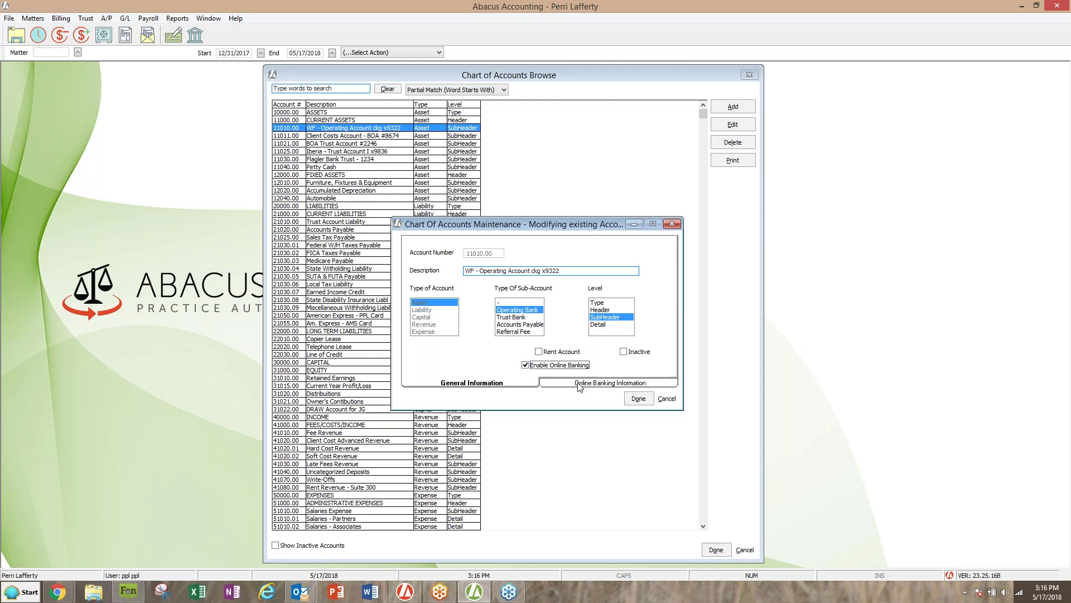
Step: Review the operating account's online banking information and go through the financial institution fields in its advanced details
left_click(575, 385)
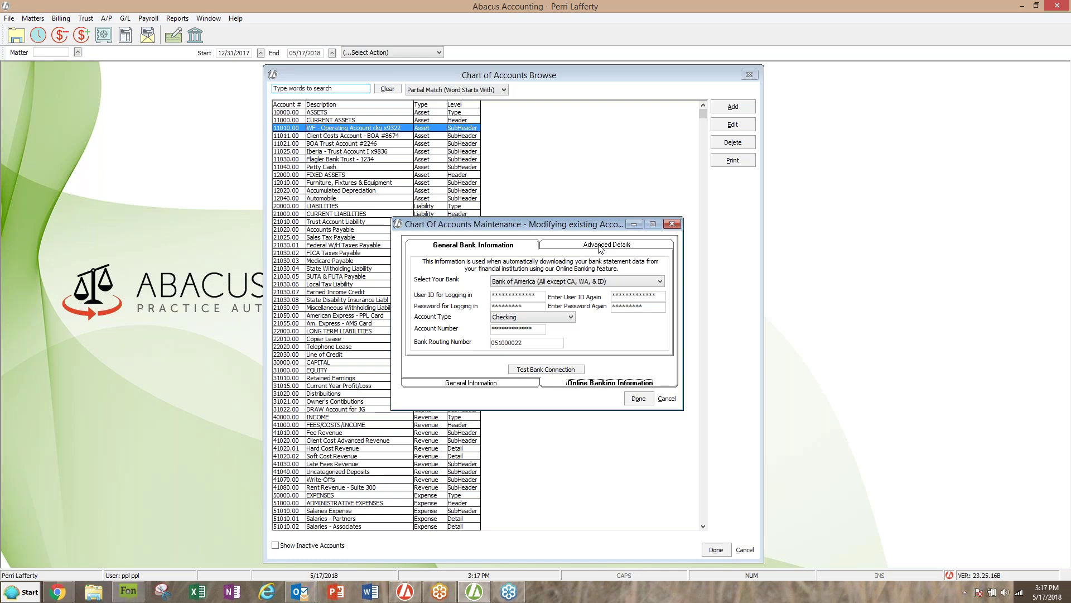
left_click(571, 246)
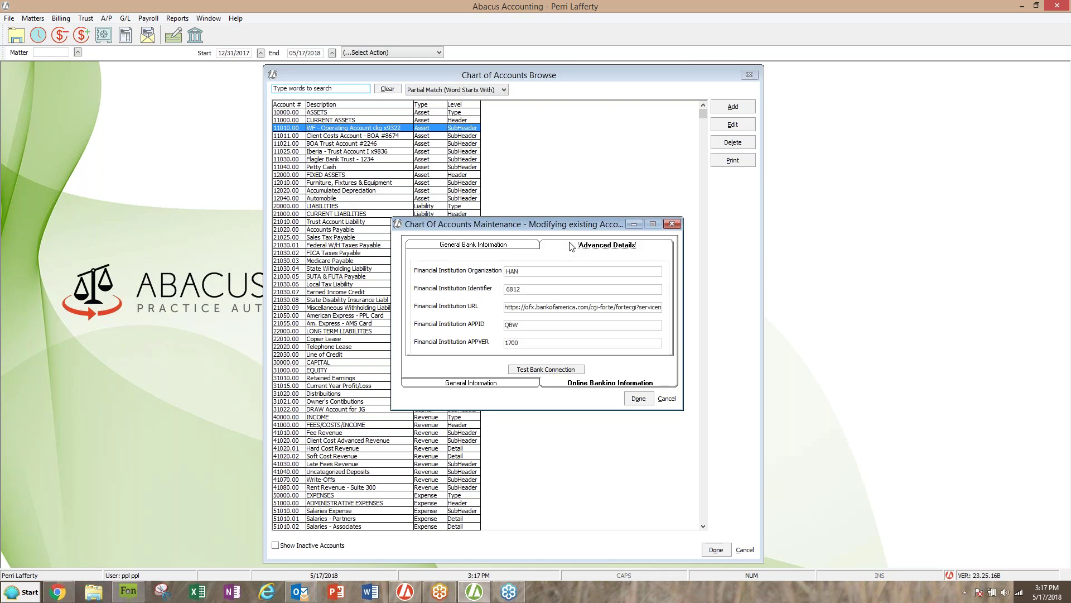
key("Tab")
key("Tab")
key("Tab")
key("Tab")
key("Tab")
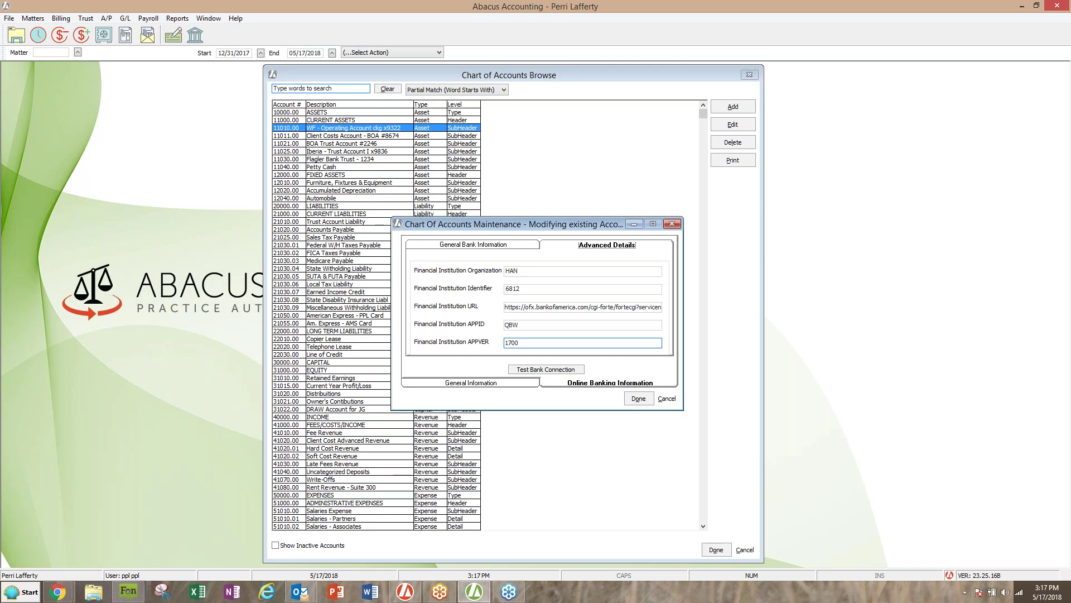
key("Tab")
key("Tab")
Step: Test the operating account's bank connection, and close the account and the chart of accounts
left_click(529, 370)
left_click(674, 224)
left_click(750, 74)
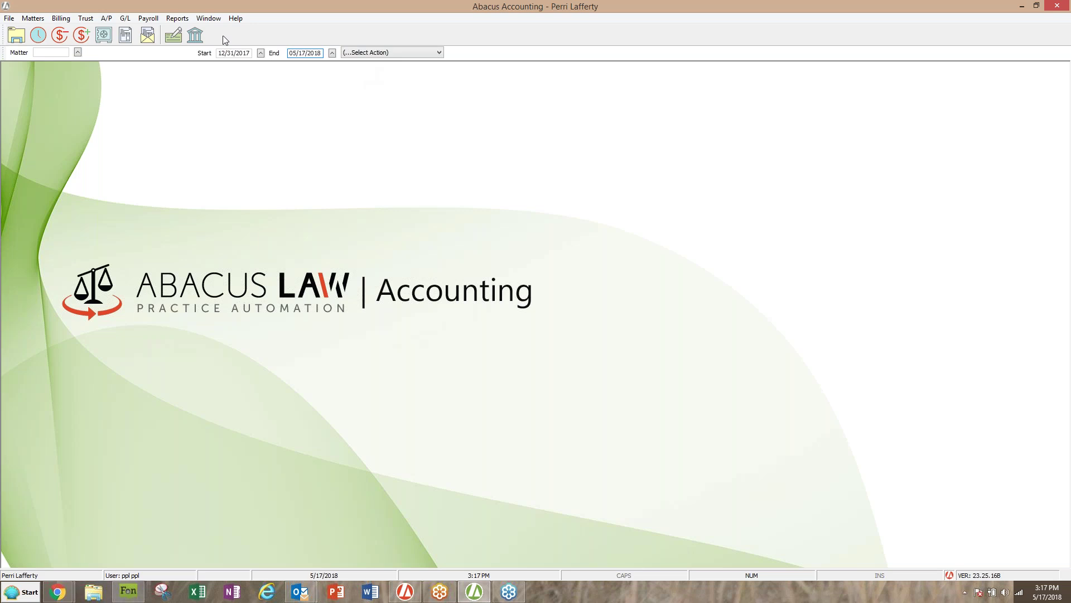
Step: Open the Online Banking Import for the operating account and slightly widen the C column of the matched entries
left_click(125, 18)
left_click(158, 43)
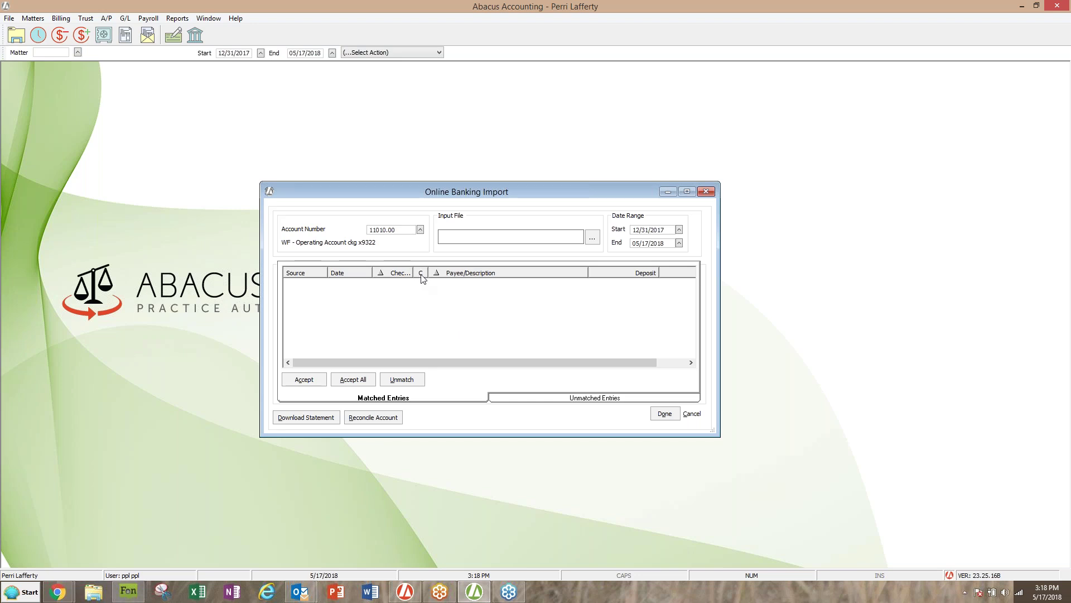
left_click_drag(428, 274, 434, 274)
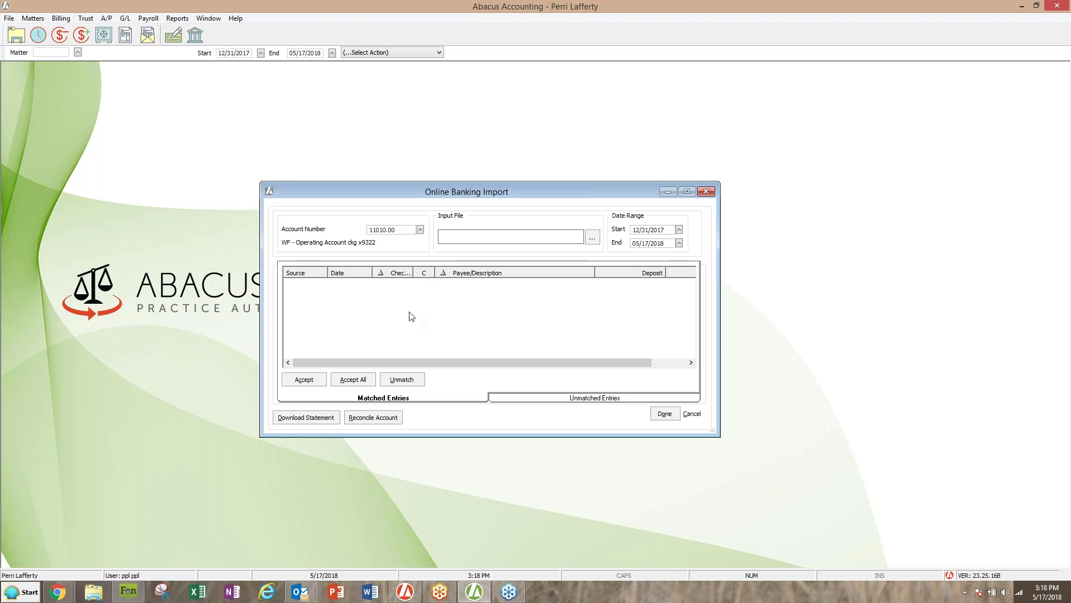
Step: Open the operating account's bank reconciliation, review its cleared and outstanding items, and close the reconciliation
left_click(126, 19)
left_click(142, 56)
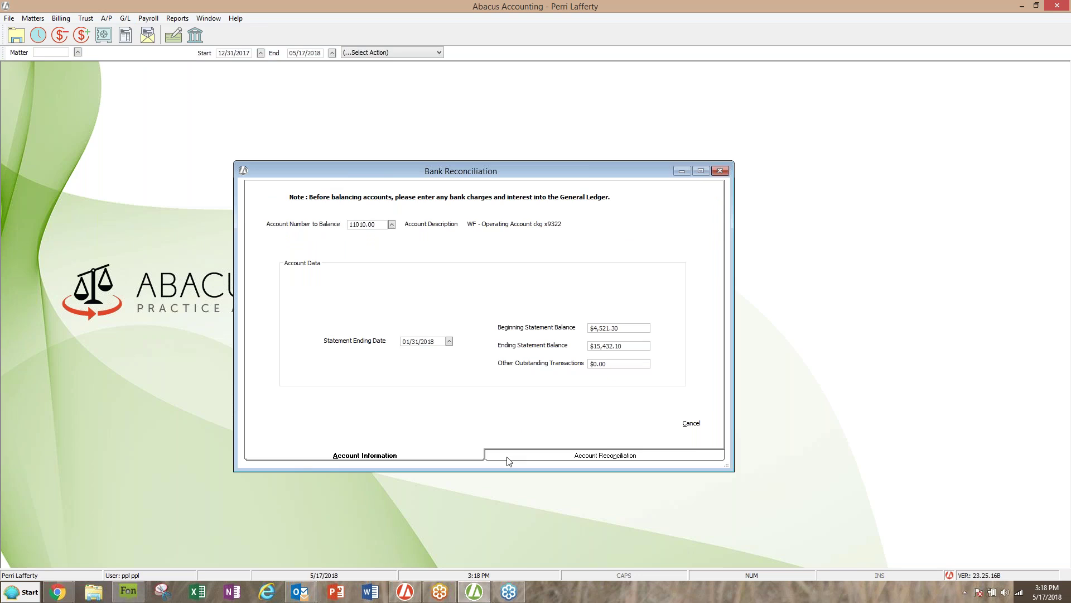
left_click(509, 458)
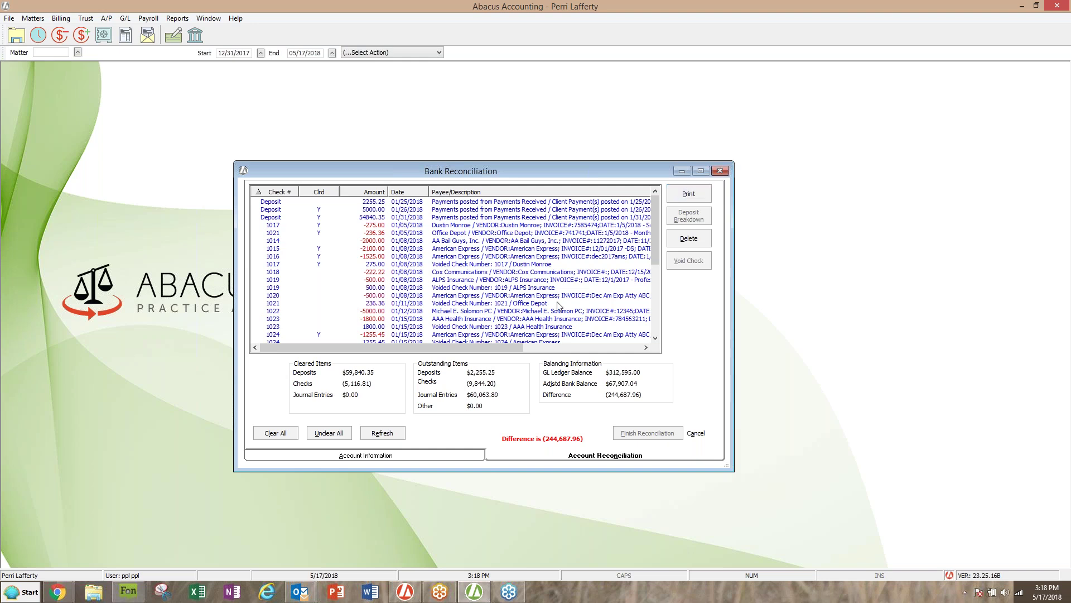
left_click(719, 171)
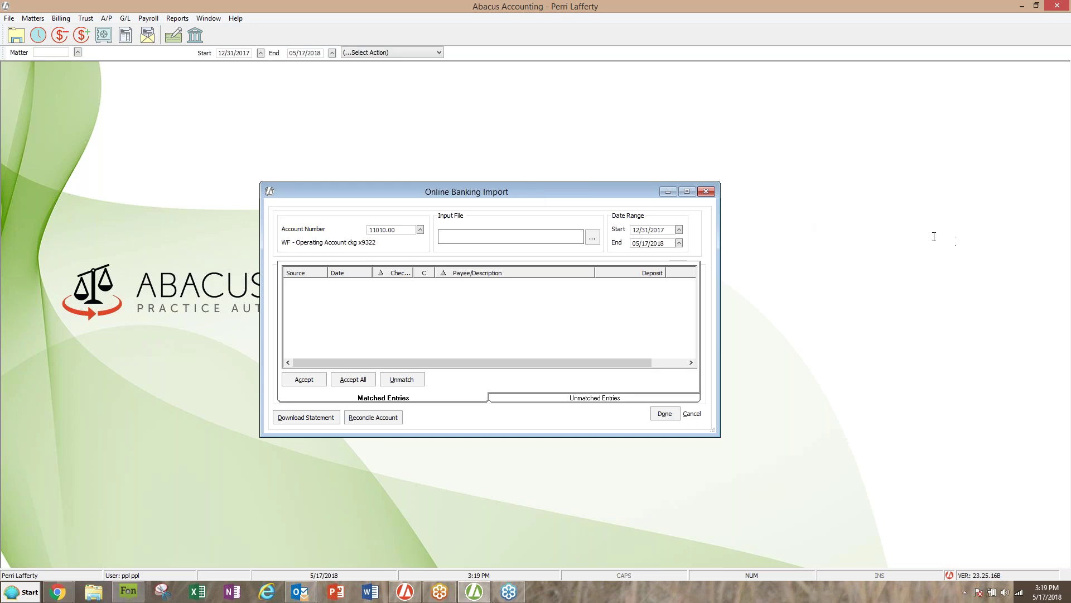
Step: Close the Online Banking Import and look through the available setup options
left_click(705, 191)
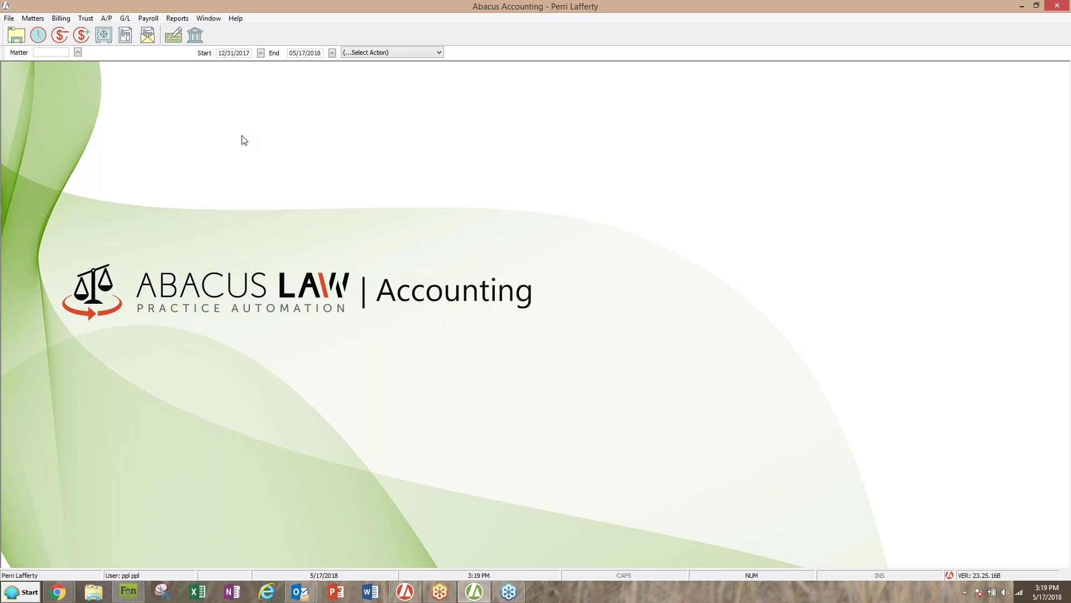
left_click(9, 18)
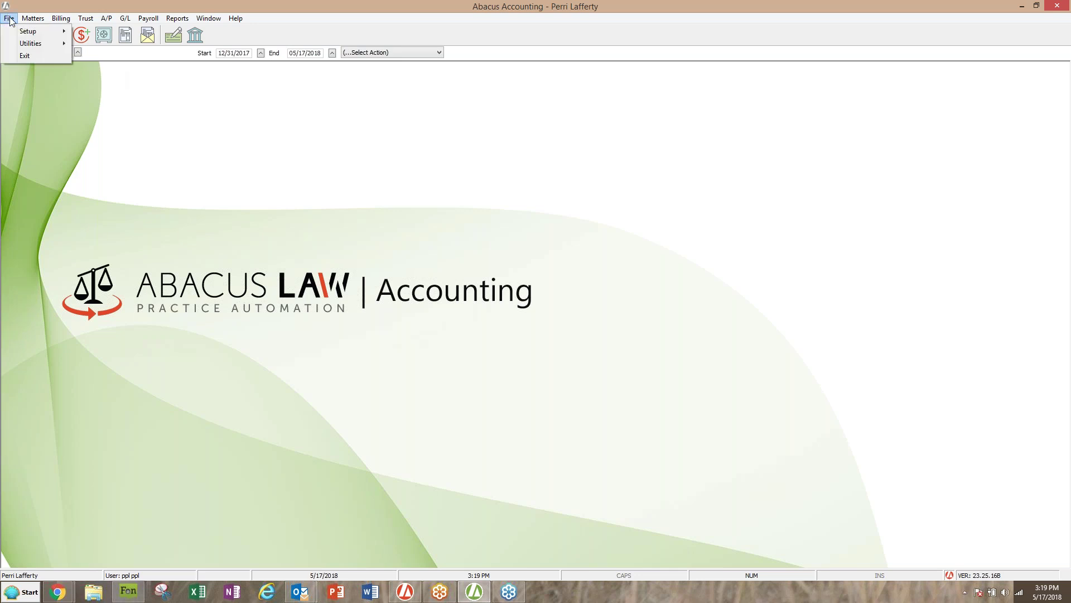
mouse_move(34, 31)
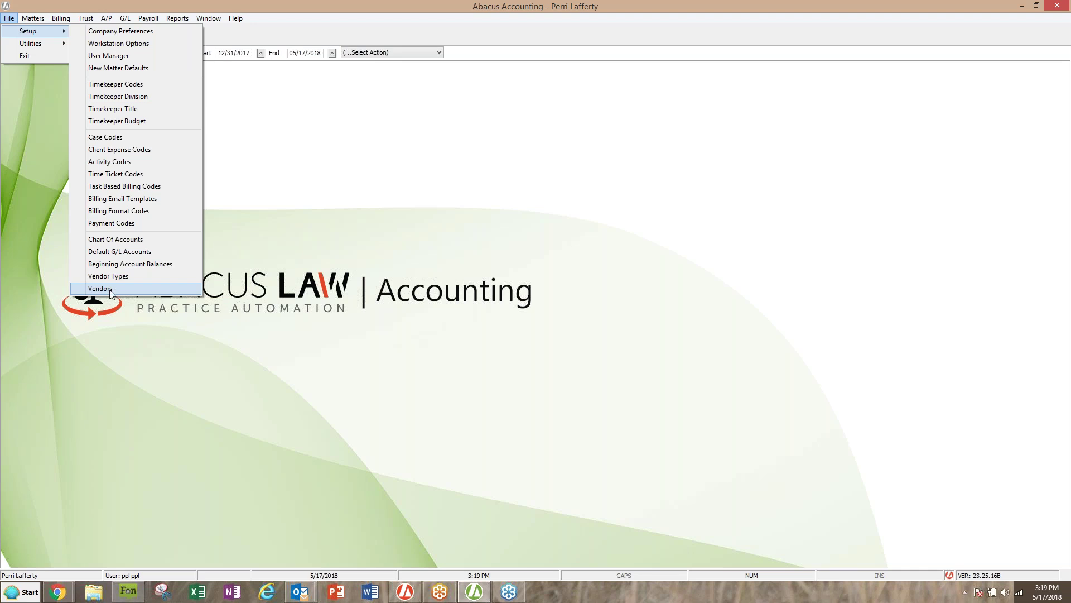
left_click(252, 249)
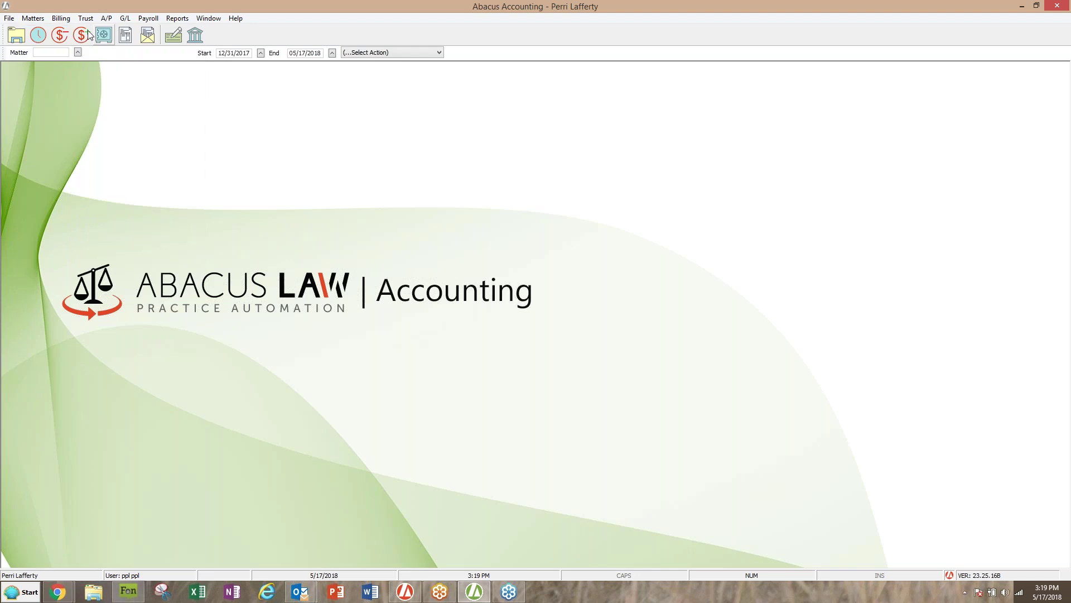
Step: Open the recurring payables and start a new one for the vendor Time Warner Cable
left_click(106, 18)
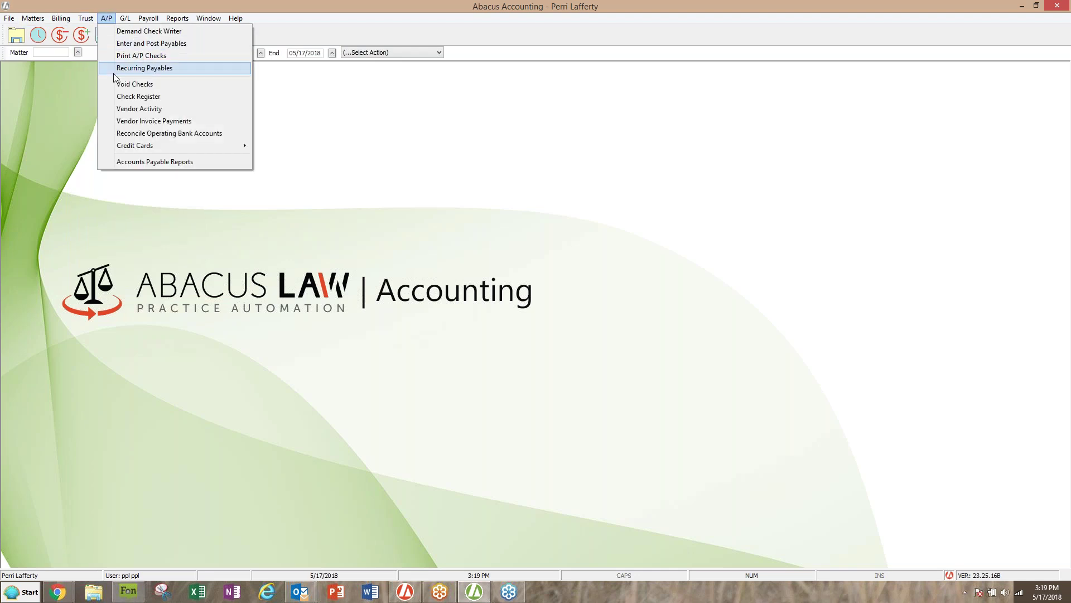
left_click(151, 69)
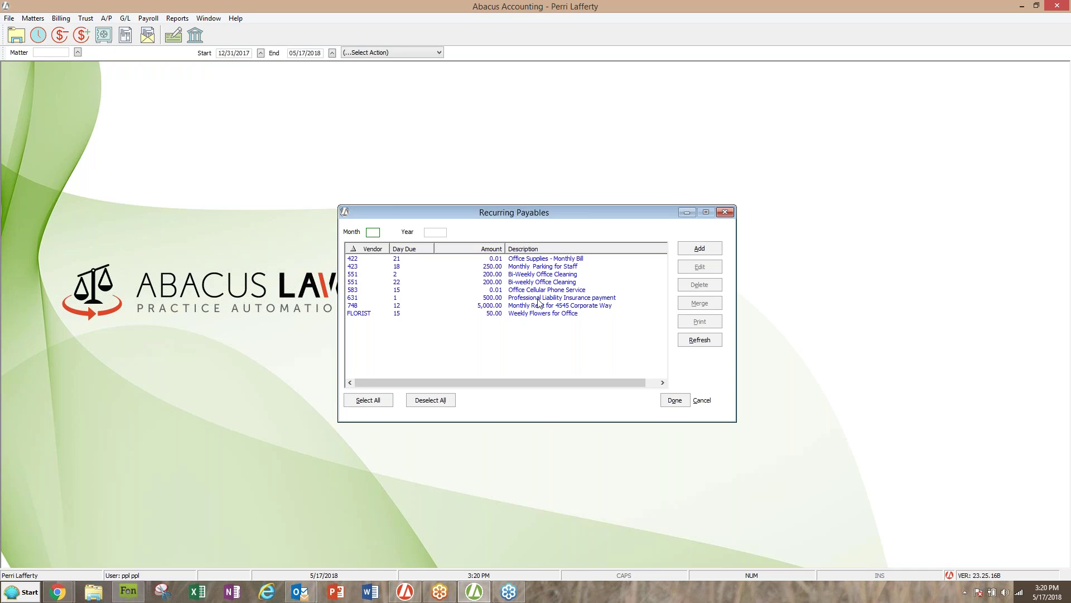
left_click(700, 249)
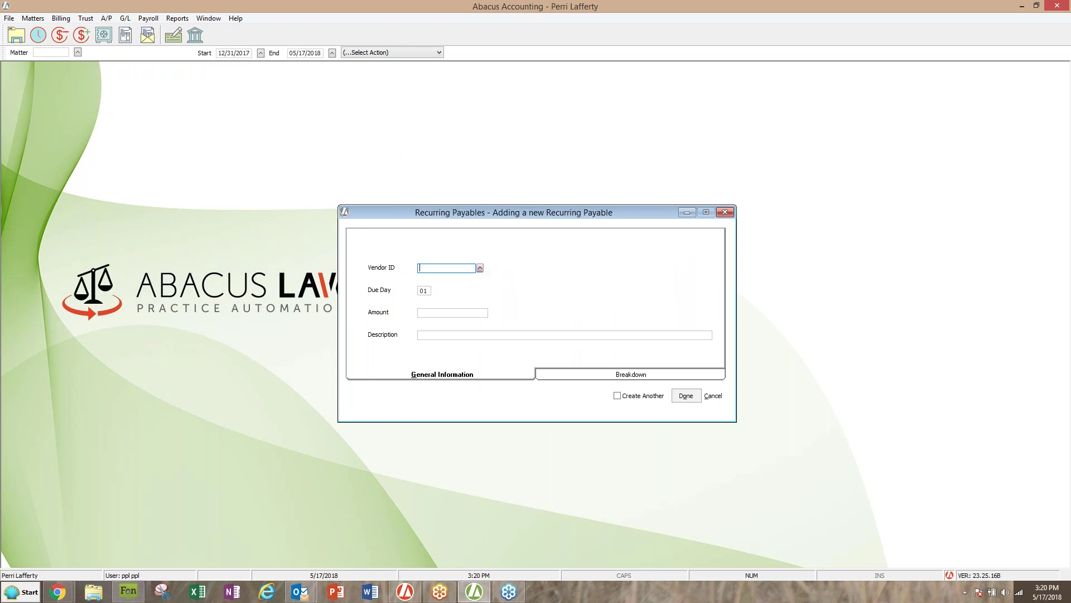
left_click(480, 268)
type("time")
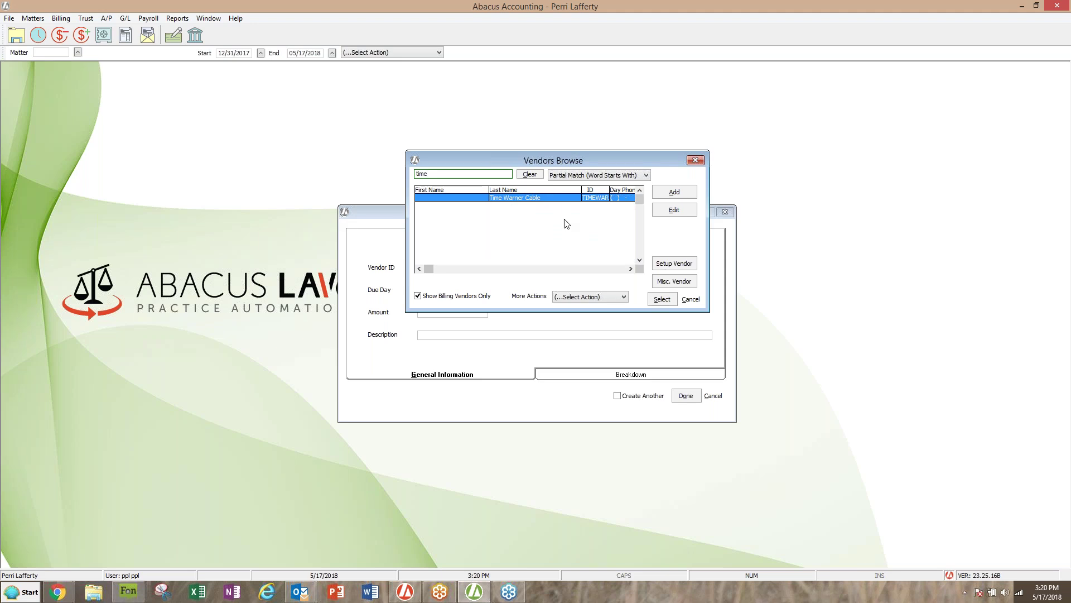
double_click(526, 199)
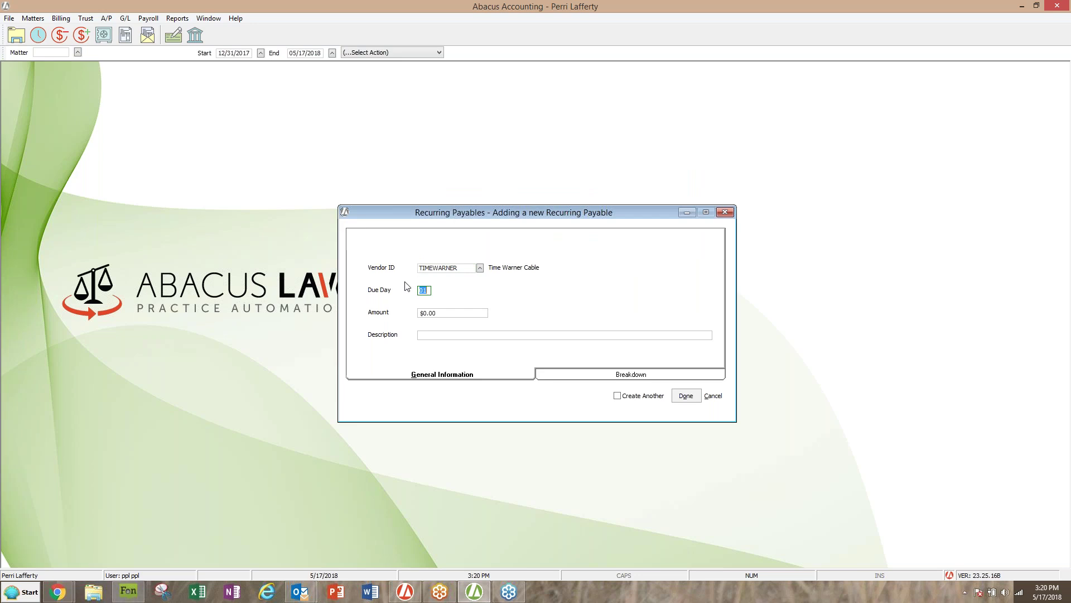
Step: Set the new recurring payable's due day to 05 and its amount to 70.00
type("05")
left_click(453, 312)
type("70.0")
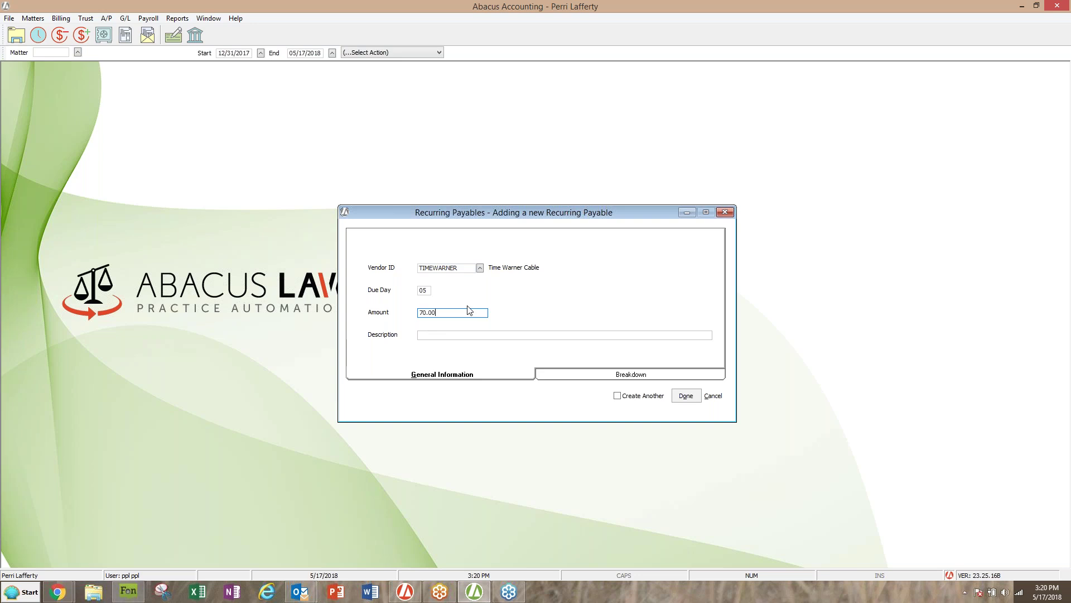
Step: Try .01 as a placeholder amount for the recurring payable, and restore the amount to 70.00
key("BackSpace")
key("BackSpace")
key("BackSpace")
key("BackSpace")
type(".01")
key("BackSpace")
key("BackSpace")
key("BackSpace")
type("70.00")
Step: Enter "Monthly calbe bill" as the recurring payable's description
left_click(520, 337)
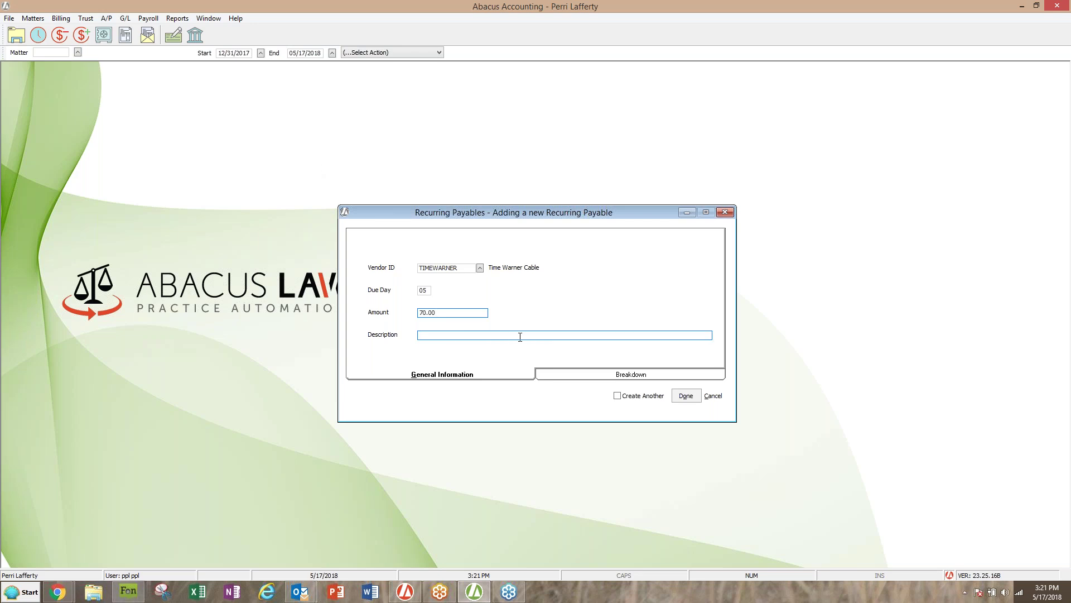
type("Mon")
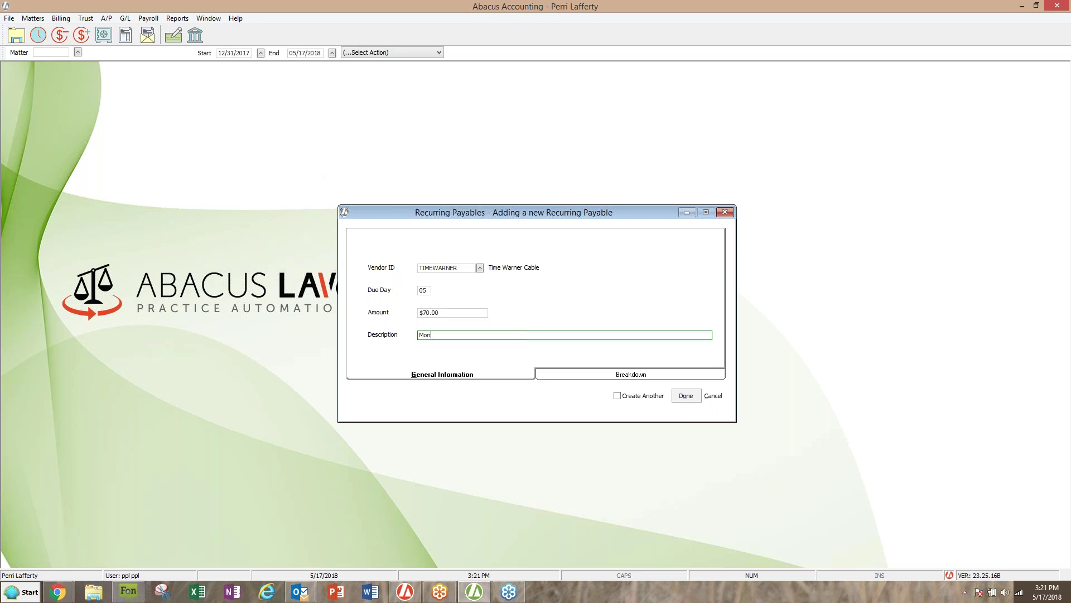
type("thly calbe bill")
Step: Allocate 70.00 to the Utilities account in the payable's breakdown and save the recurring payable
left_click(576, 377)
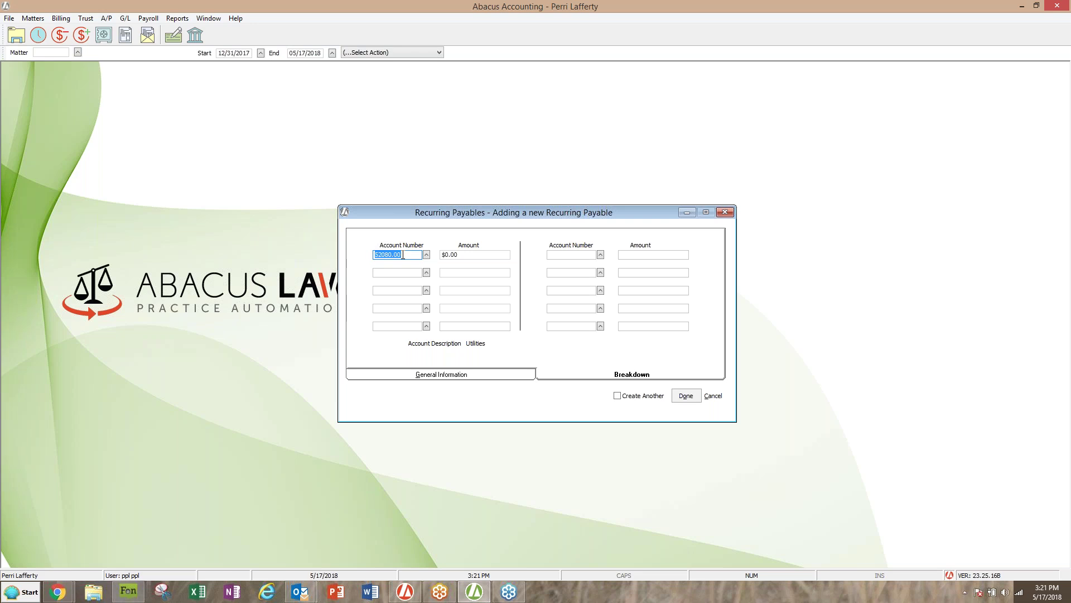
left_click(464, 256)
type("70.00")
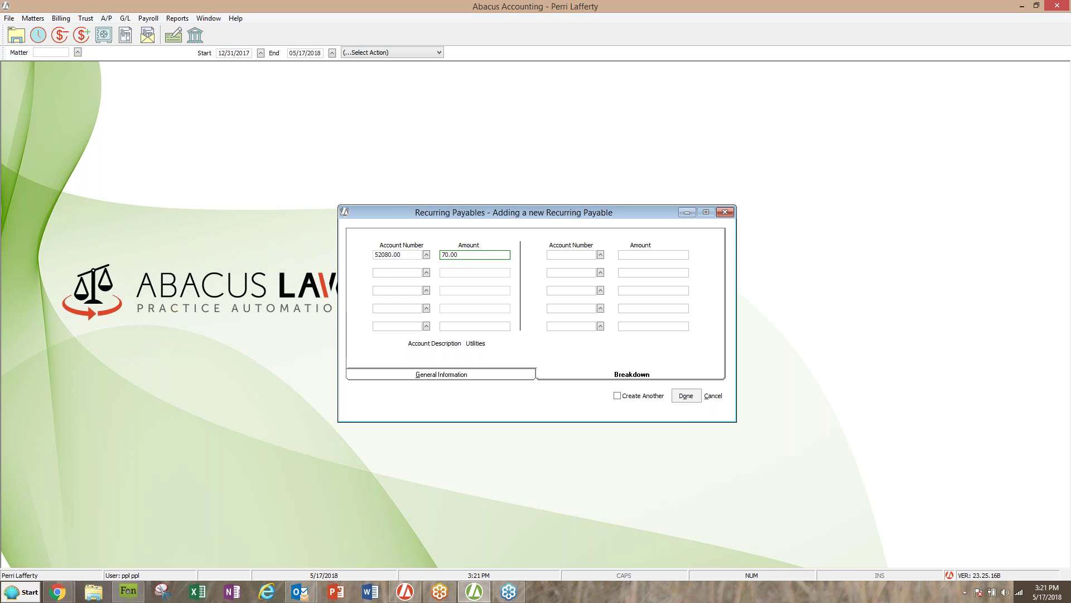
left_click(691, 399)
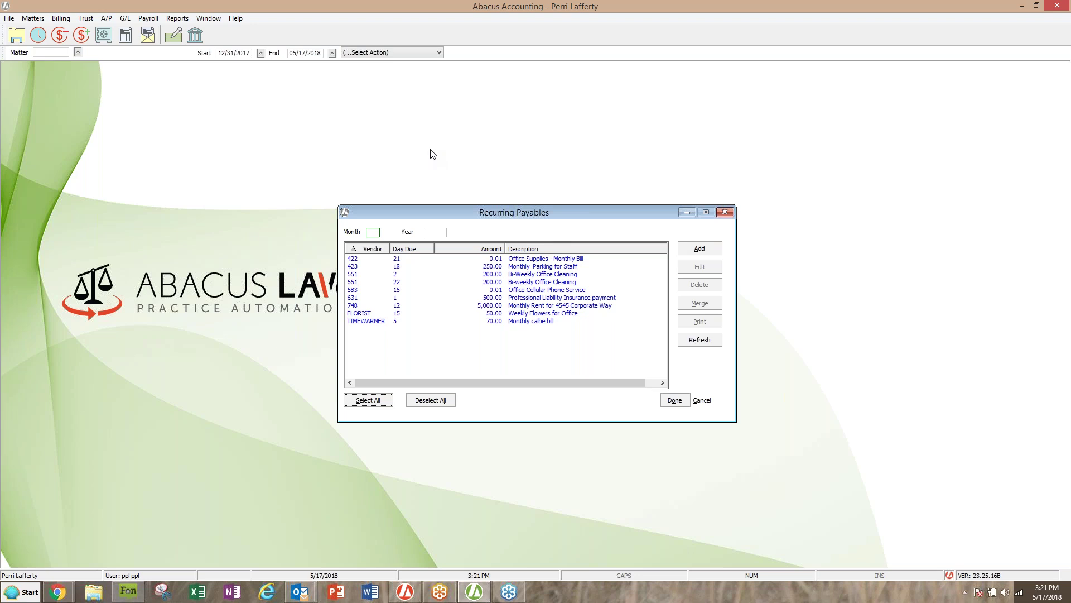
Step: Merge all recurring payables for month 06 of 2018 and close the recurring payables
left_click(373, 232)
type("06")
key("Tab")
type("2018")
left_click(360, 400)
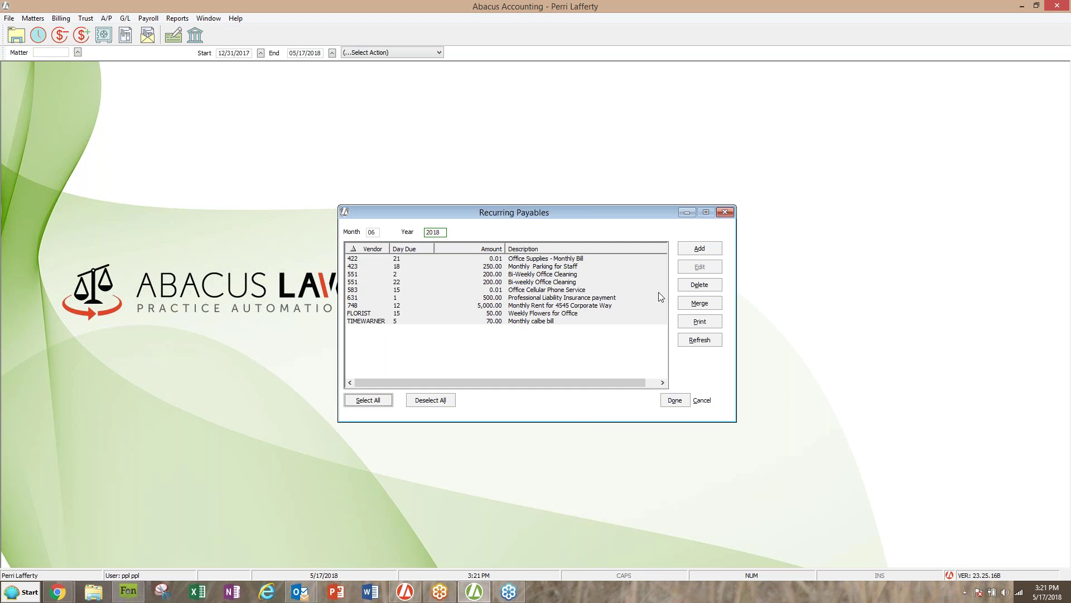
left_click(694, 302)
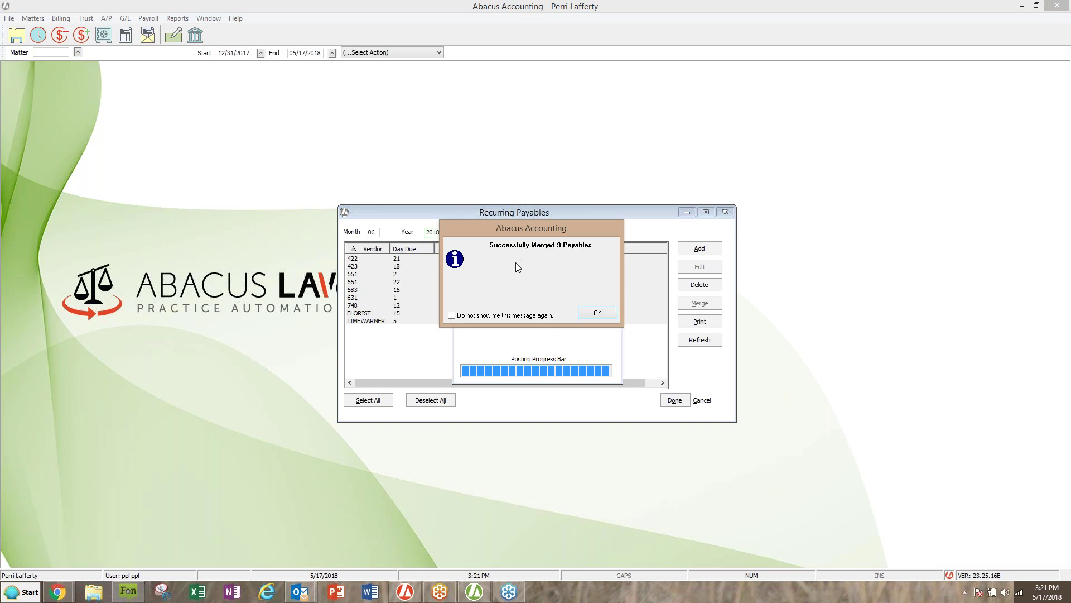
left_click(597, 313)
left_click(725, 212)
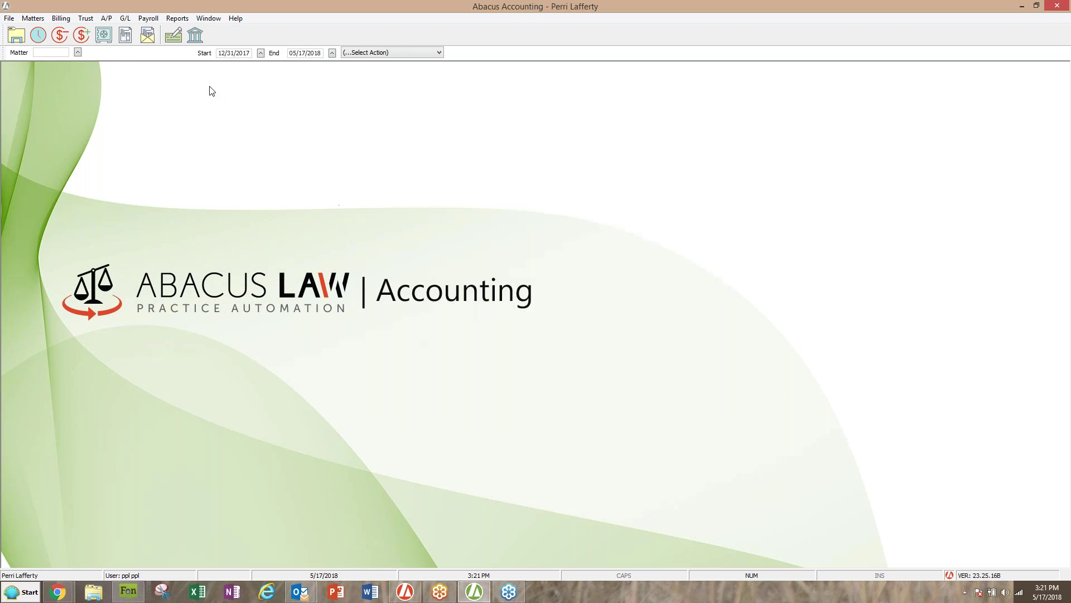
Step: Open the payables to enter and post, and change the Office Depot invoice amount to 111.11
left_click(106, 18)
left_click(124, 45)
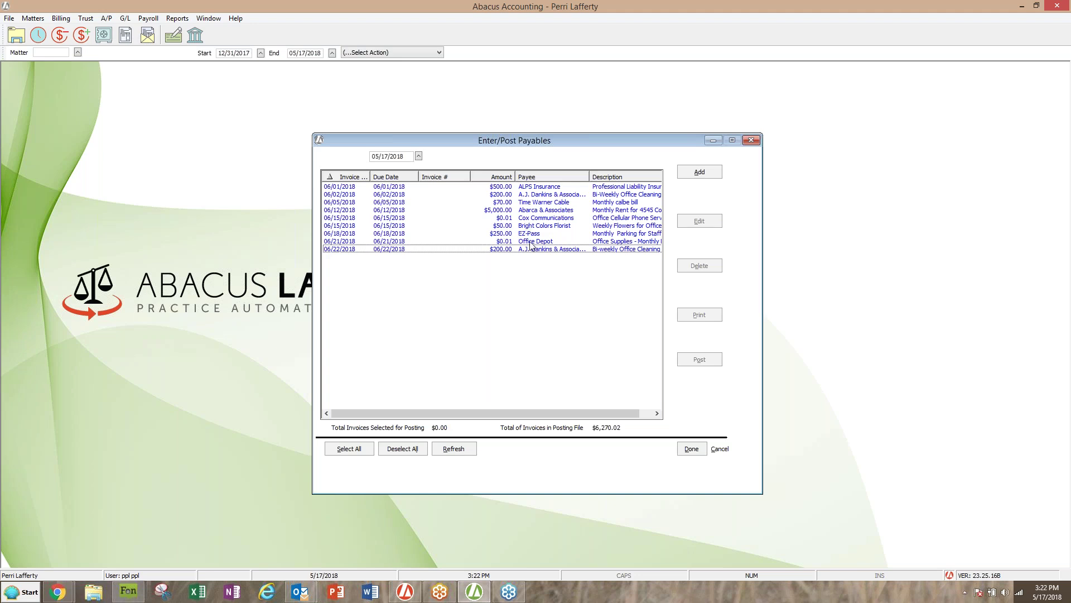
left_click(503, 242)
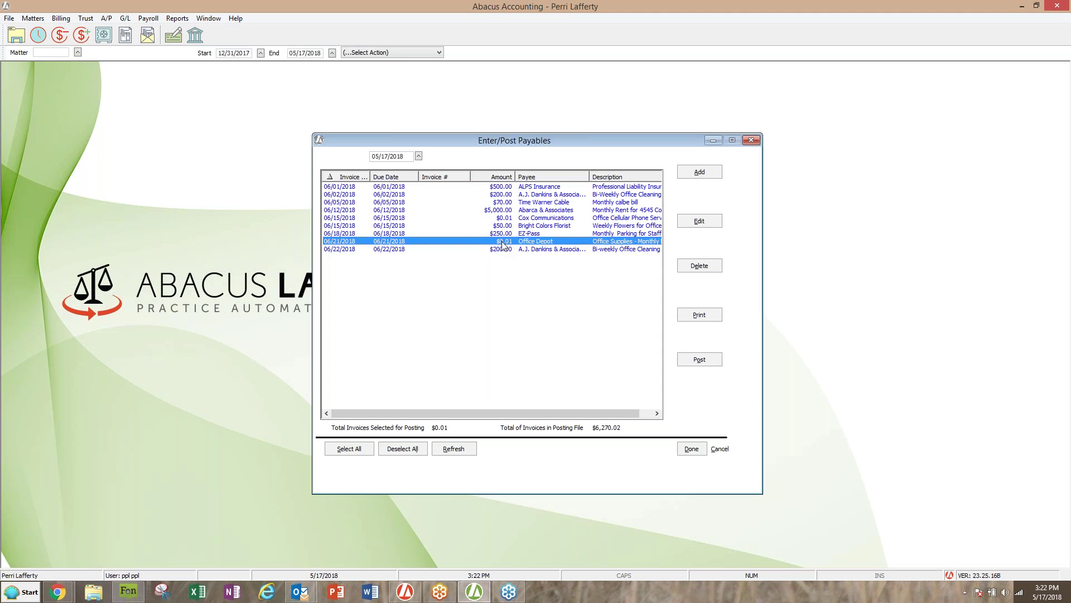
left_click(693, 220)
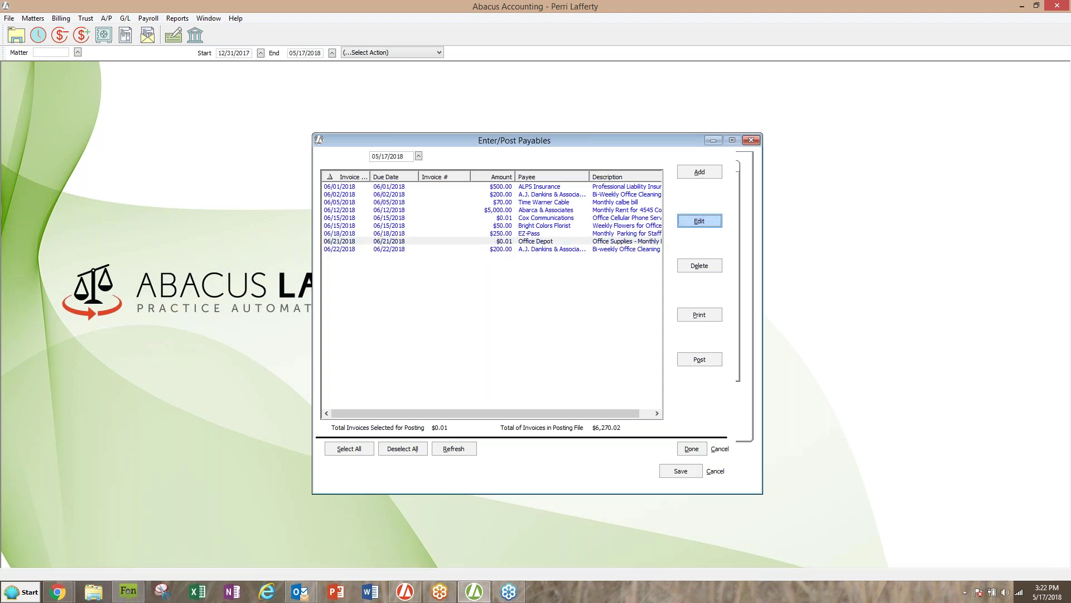
double_click(410, 312)
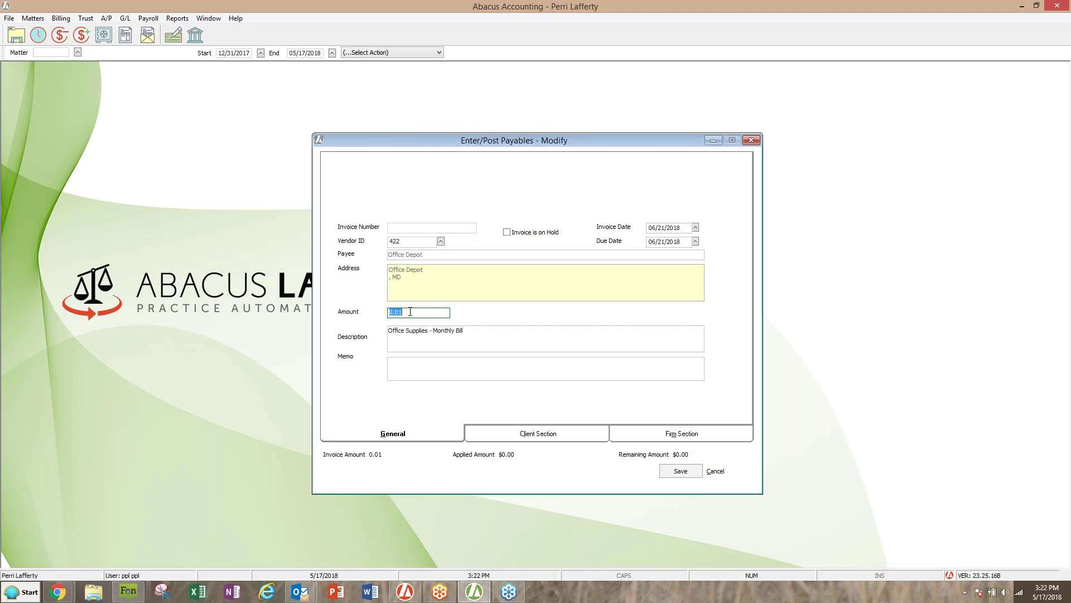
type("111.11")
Step: Set the Office Supplies amount in the invoice's firm section to 111.11 and save the invoice
left_click(624, 438)
left_click(446, 211)
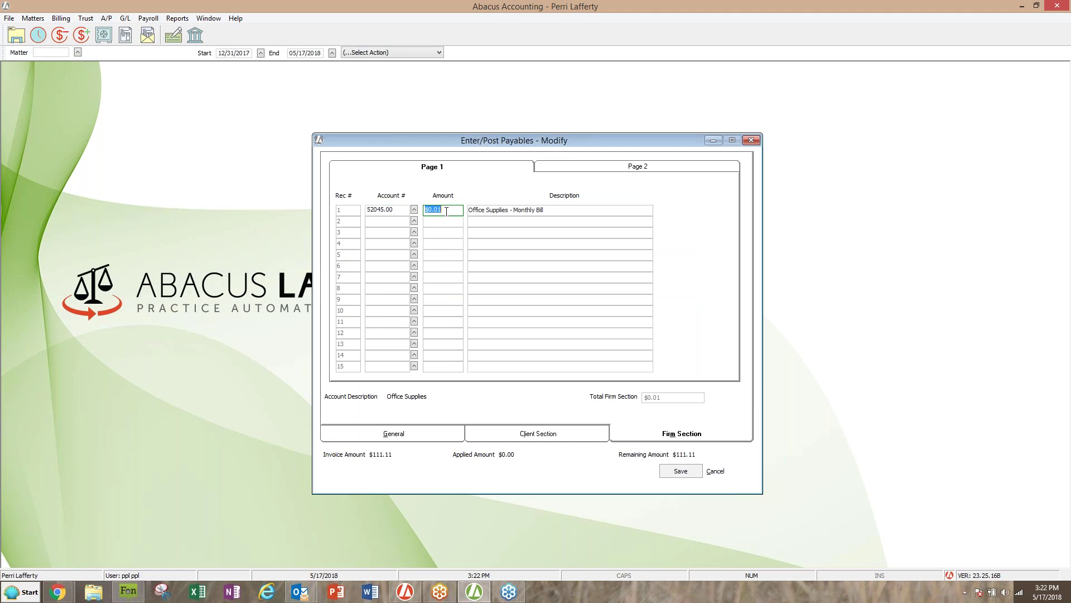
type("111.11")
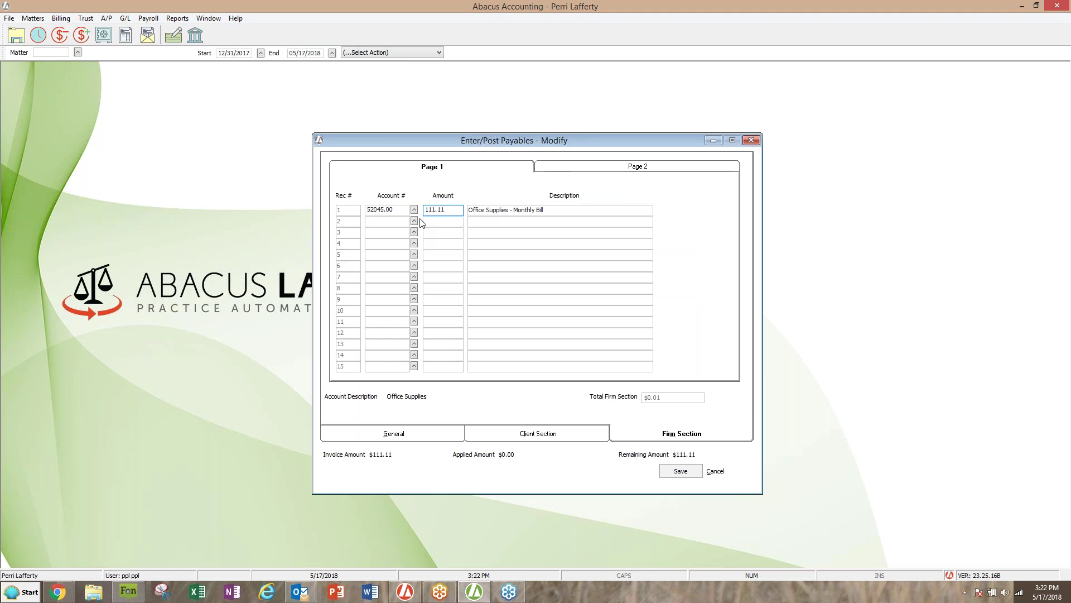
left_click(698, 472)
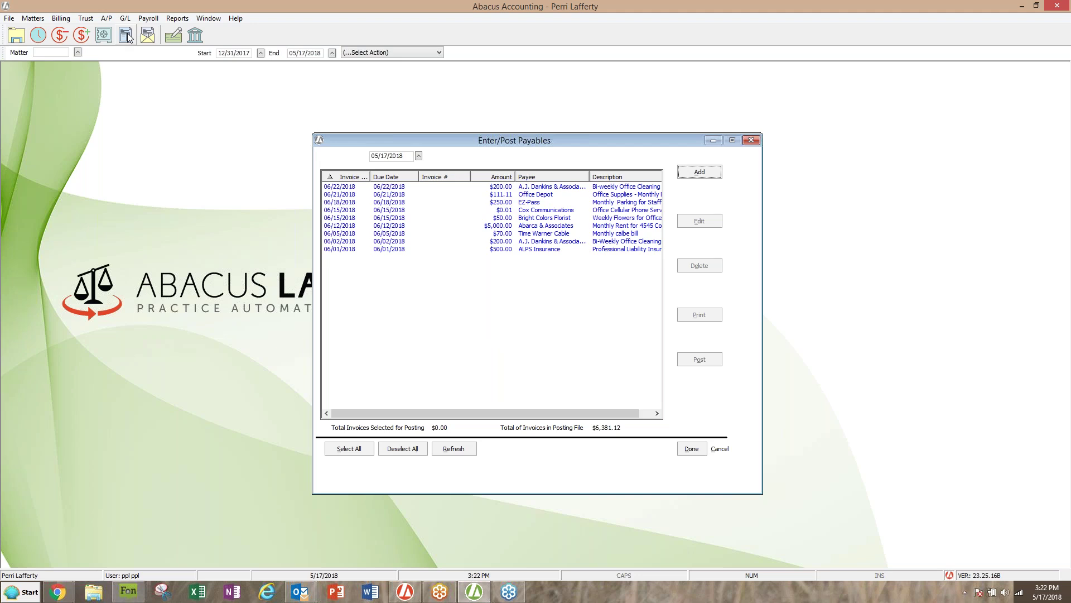
Step: Review the recurring journal entries, and close them along with the payables posting window
left_click(106, 18)
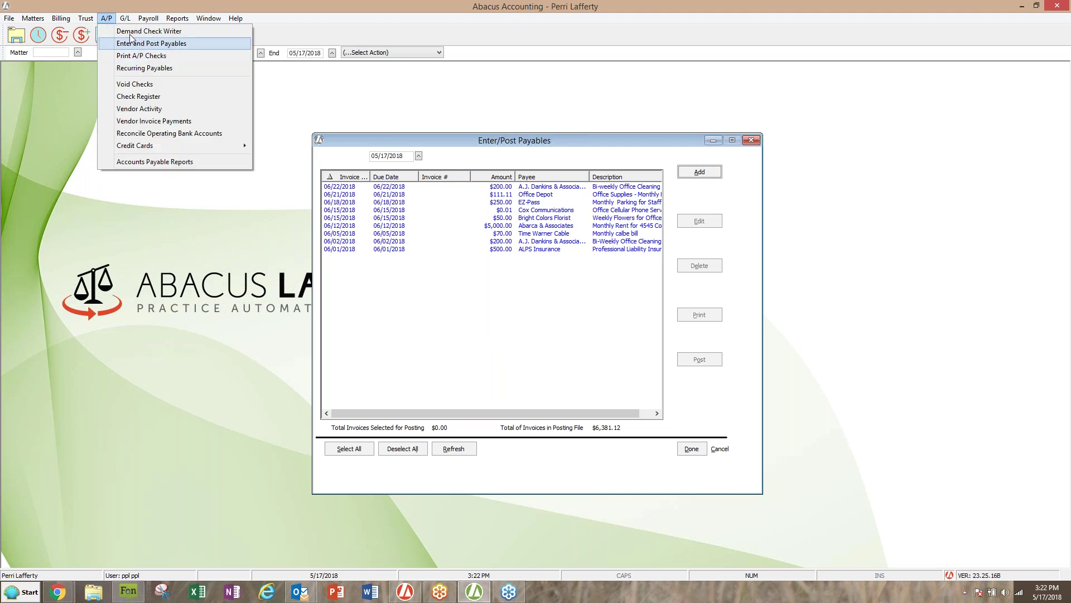
left_click(106, 18)
left_click(126, 18)
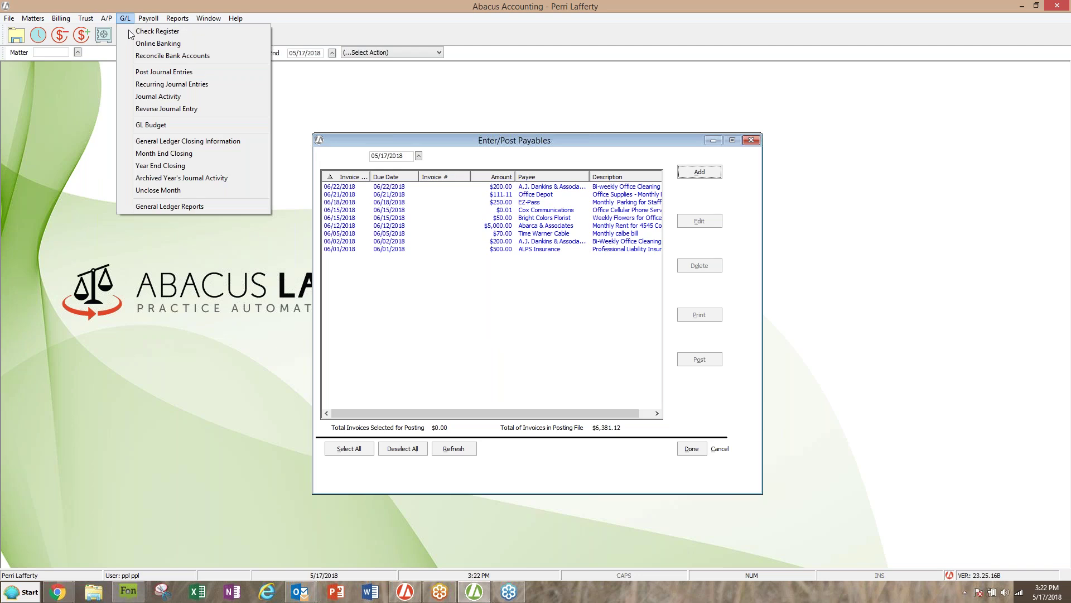
left_click(173, 85)
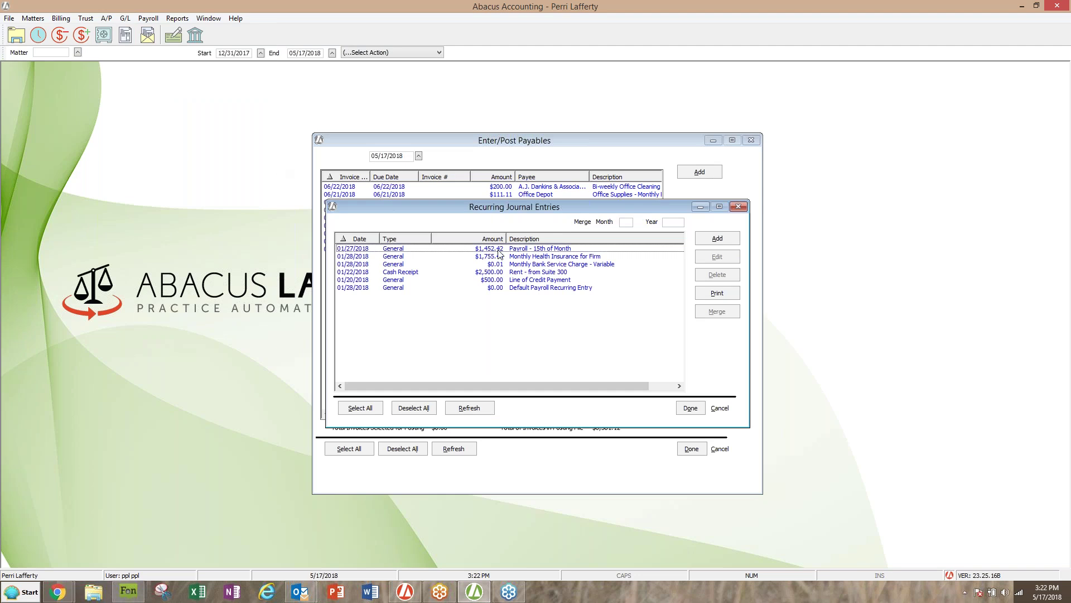
left_click(738, 207)
left_click(752, 141)
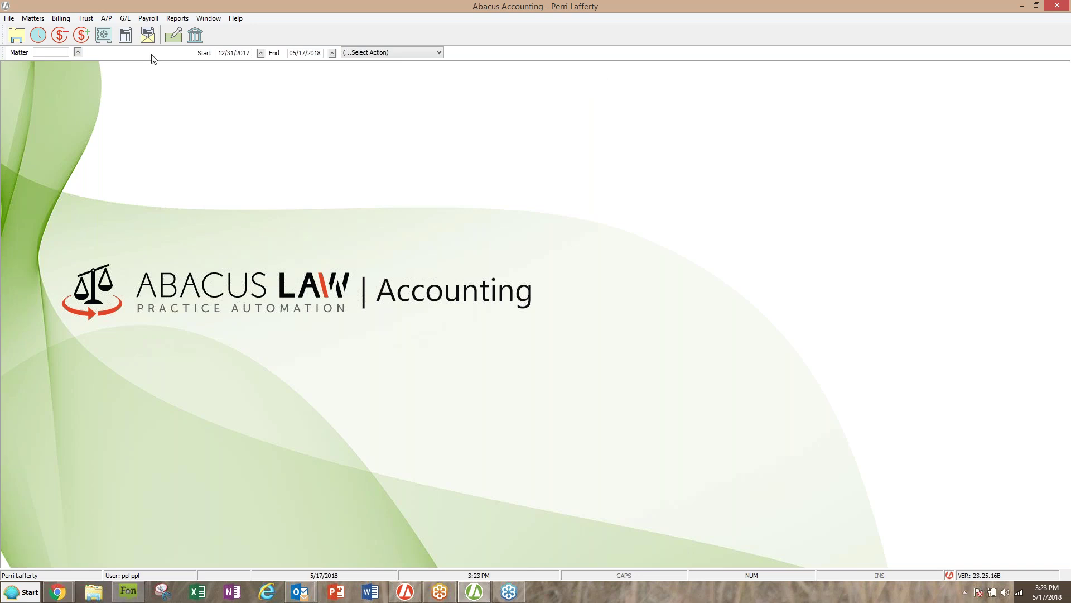
Step: Add a new cost adjustment for the All State Van Lines matter with the client expense code FEE
left_click(61, 19)
left_click(73, 60)
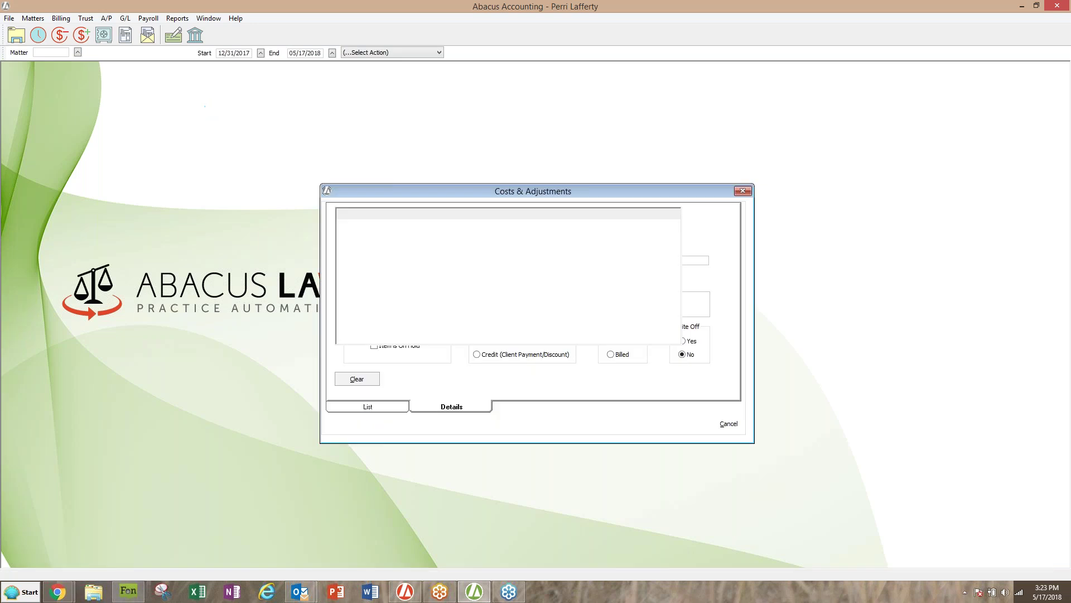
left_click(710, 214)
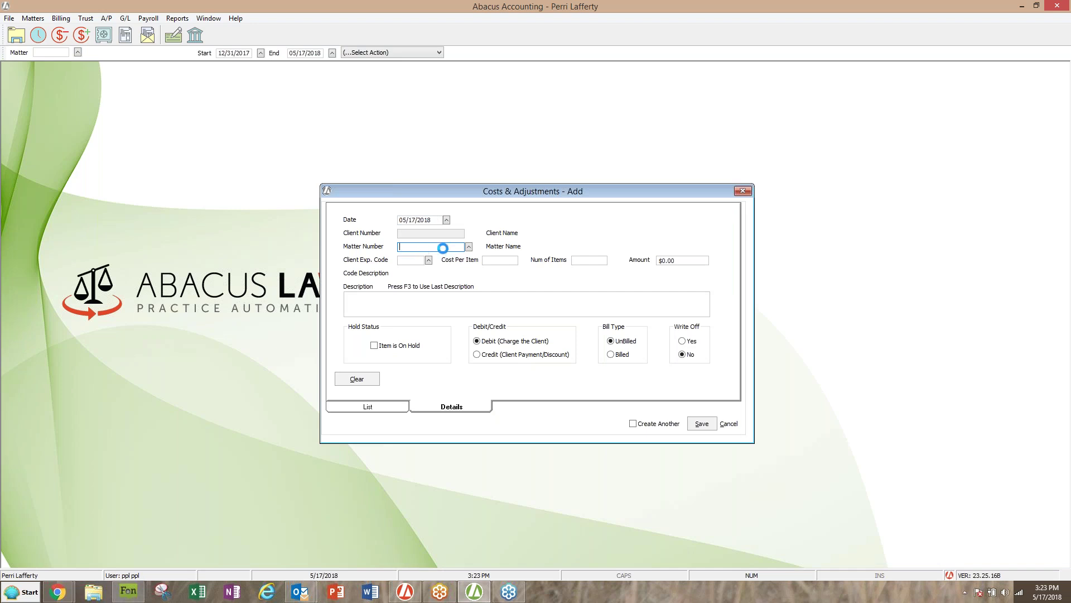
type("8134")
key("Tab")
type("FEE")
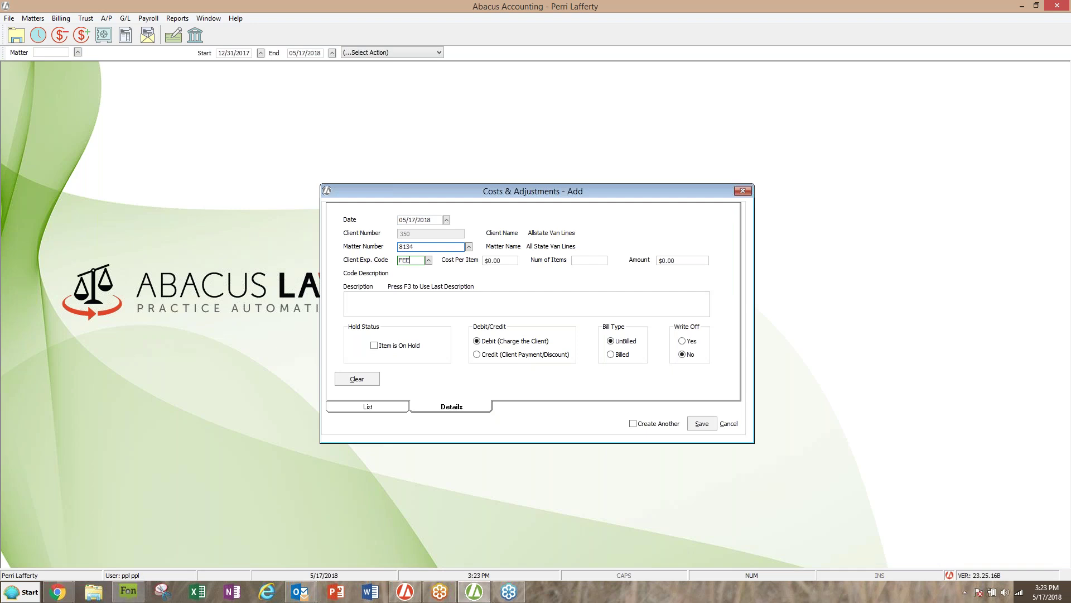
key("Tab")
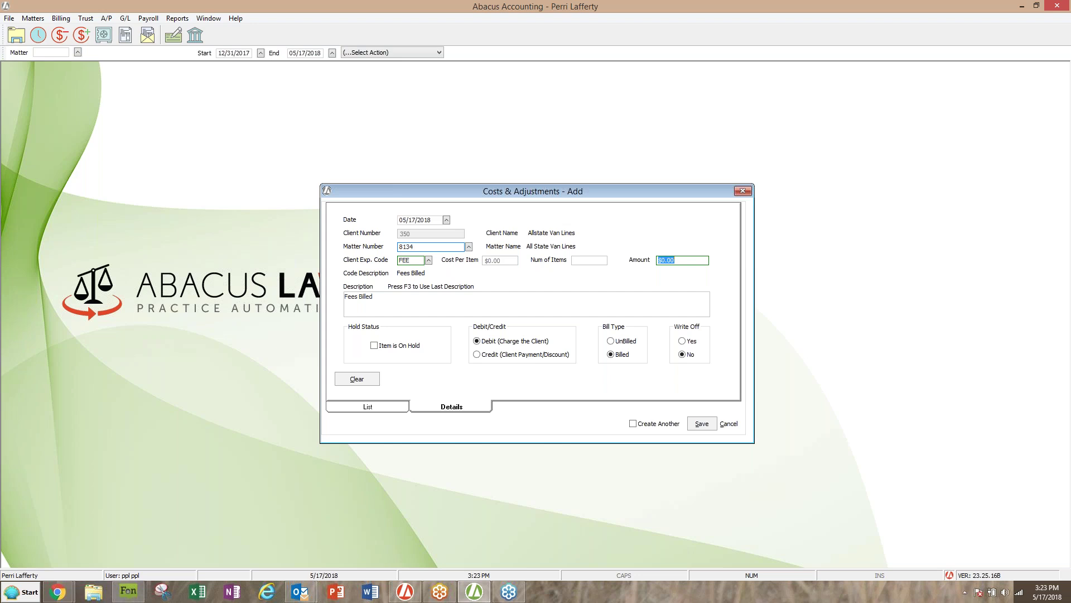
Step: Set the adjustment's amount to 100.00 and replace its description with "Include additional fee"
type("100.00")
left_click(396, 302)
left_click(396, 299)
key("BackSpace")
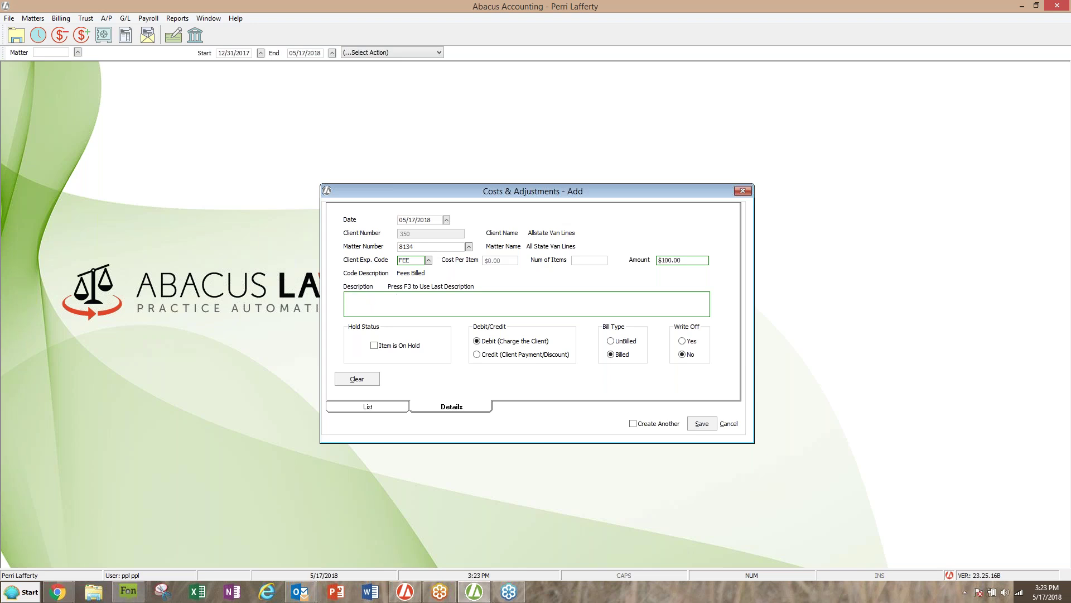
type("Include additional fee")
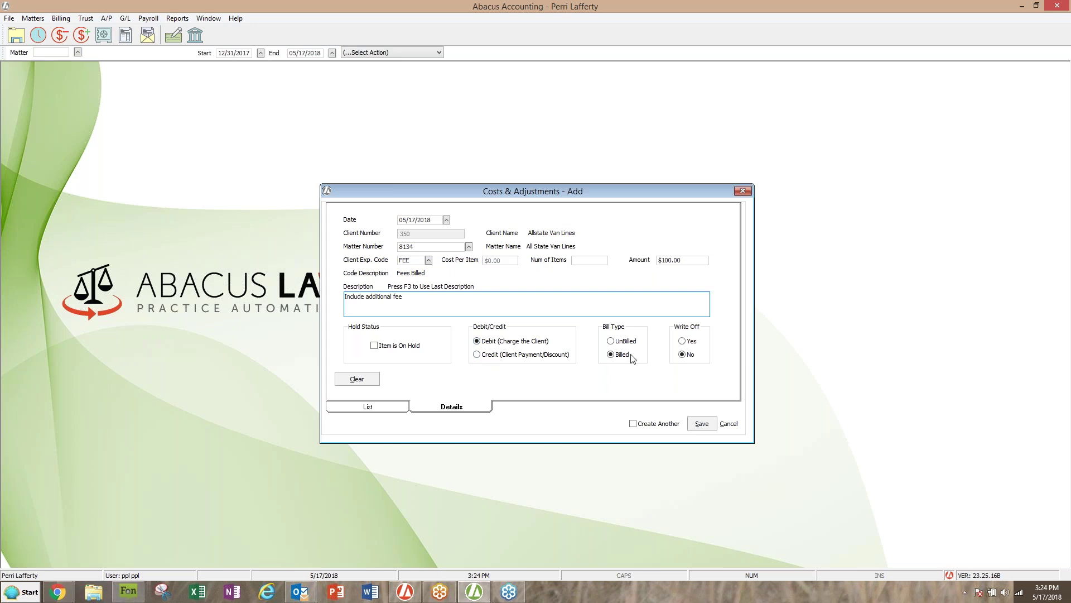
Step: Save the adjustment, agreeing to continue with the FEE code, and close the Costs & Adjustments window
left_click(703, 425)
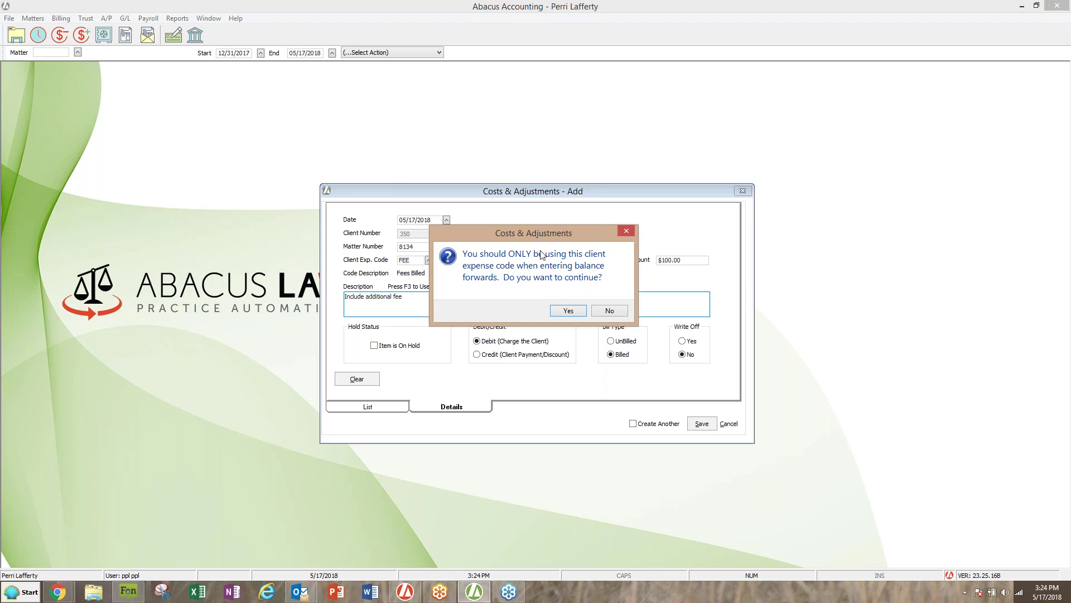
left_click(568, 310)
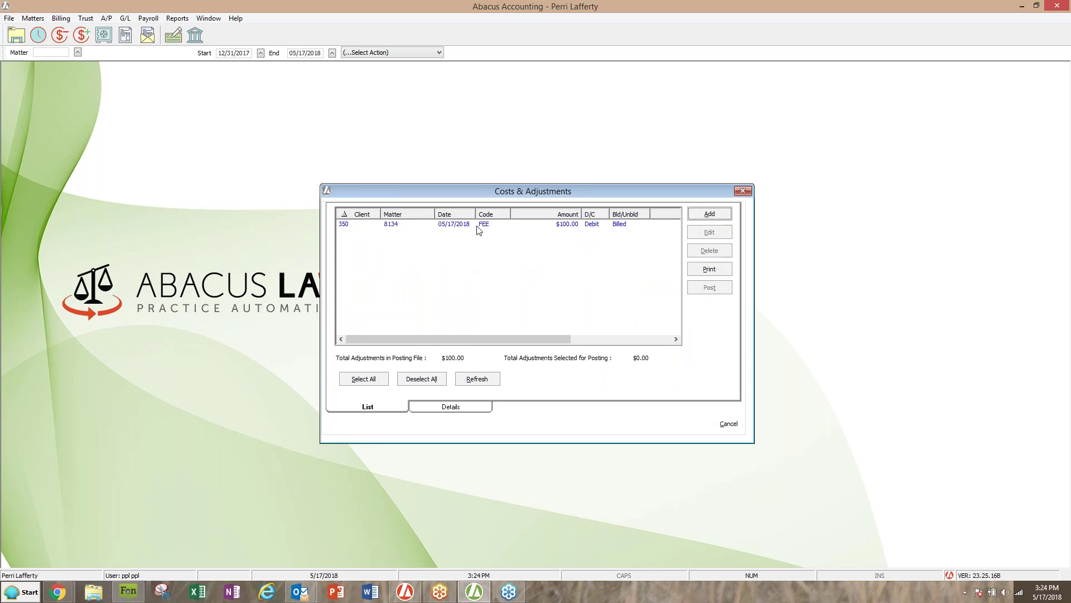
left_click(744, 192)
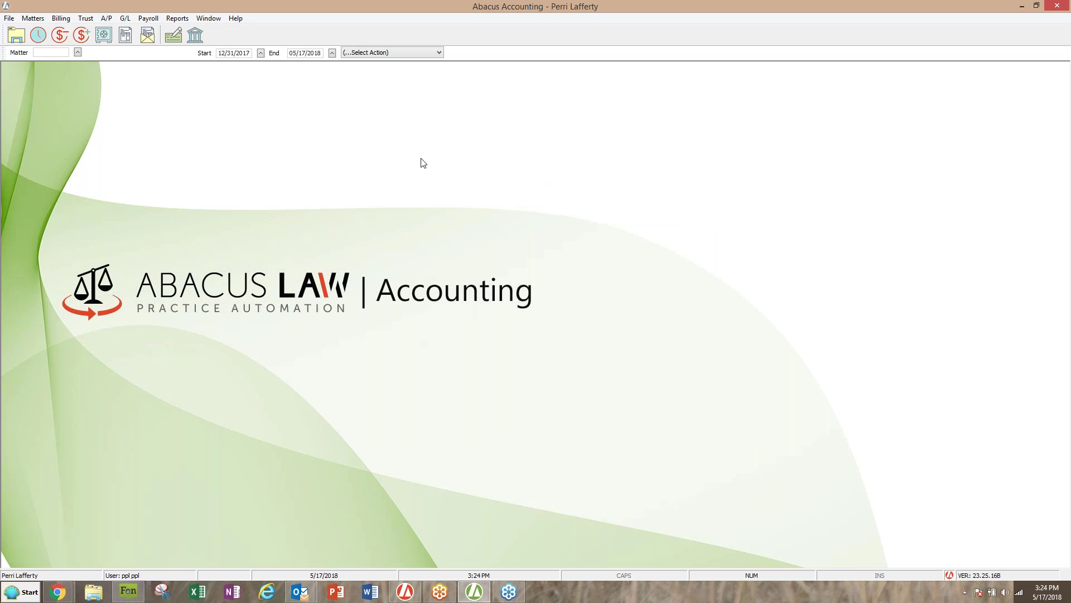
Step: Add a new time ticket for the All State Van Lines matter, number 8134
left_click(61, 18)
left_click(83, 31)
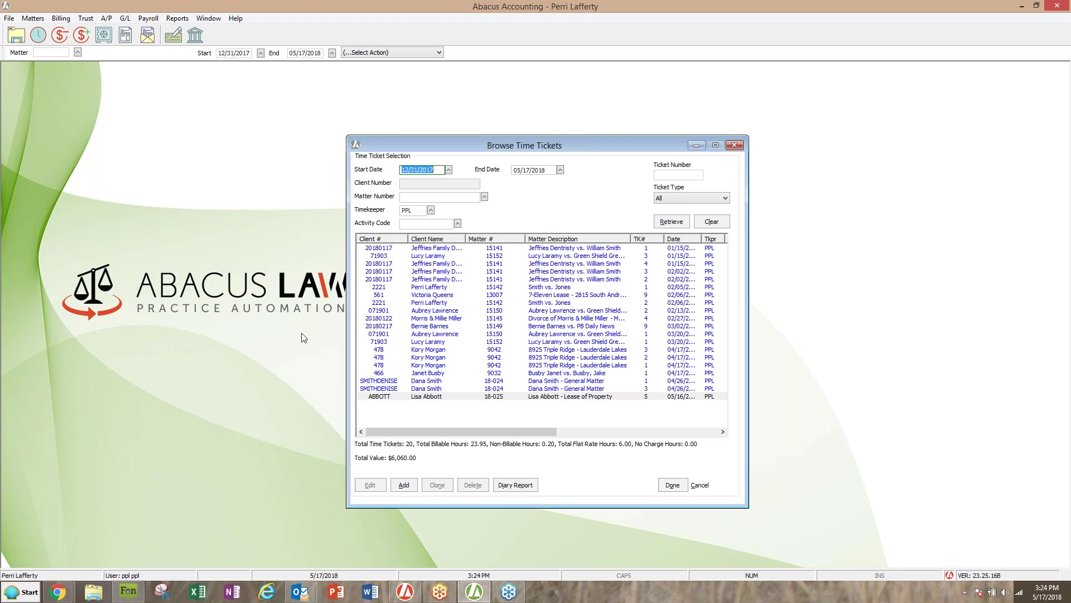
left_click(403, 485)
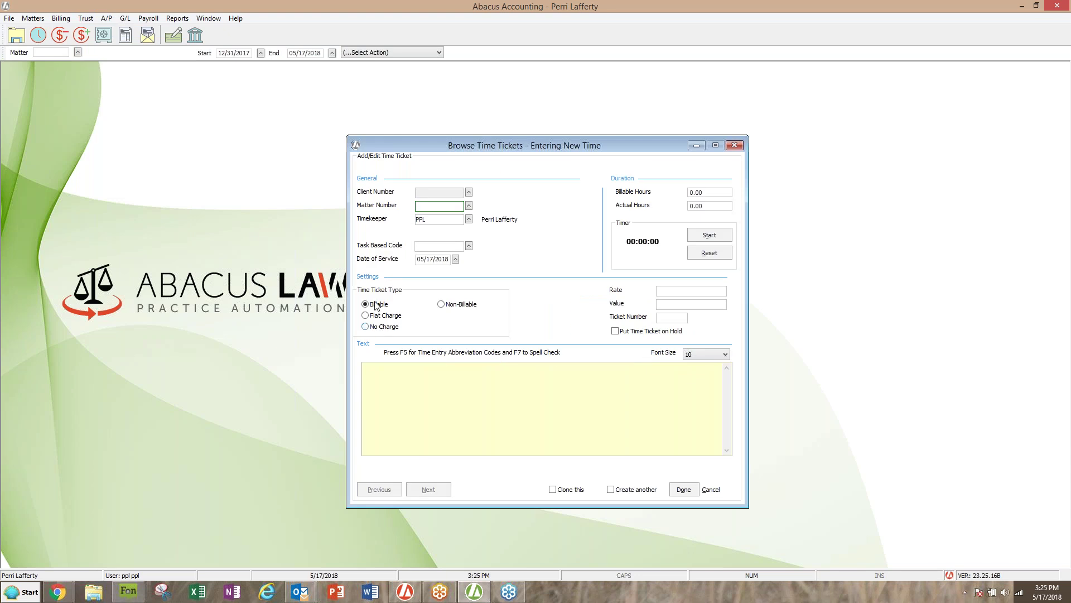
type("8134")
key("Tab")
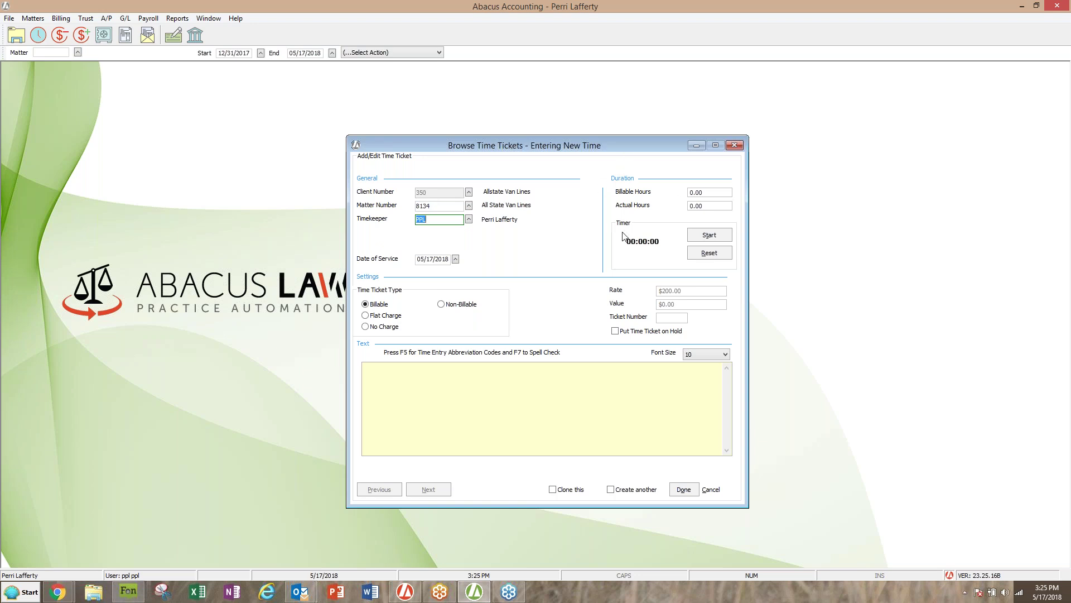
Step: Enter 4.0 billable hours and 3.0 actual hours on the time ticket
left_click(705, 205)
left_click(704, 189)
type("4.0")
key("Tab")
type("3.0")
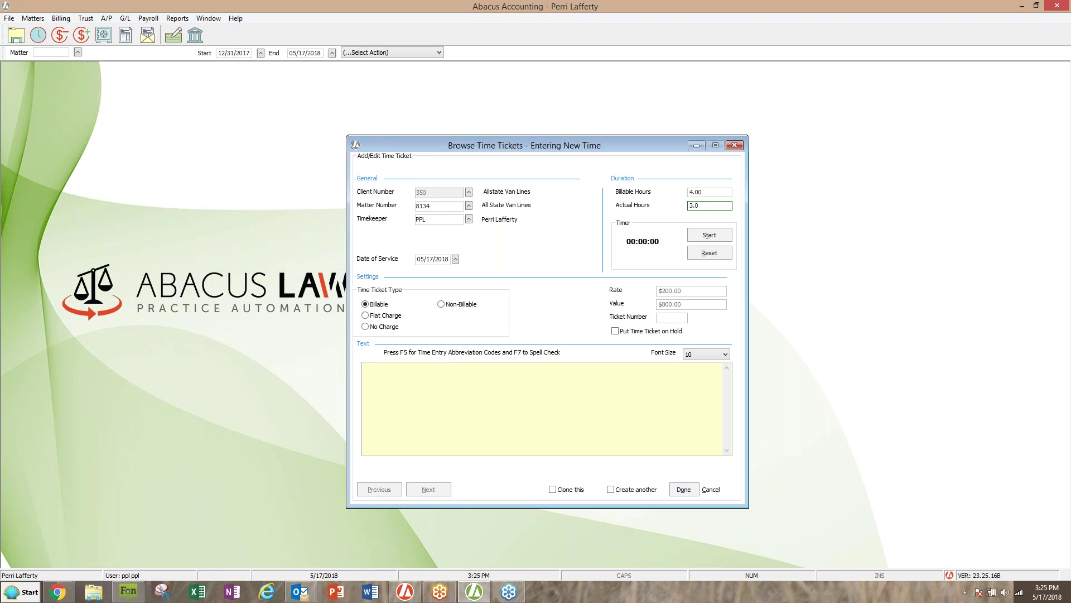
key("Tab")
Step: Set the ticket's billable hours to 3.00 and actual hours to 4.00, save it, and close the time ticket browser
left_click(704, 192)
double_click(704, 192)
type("3.00")
key("Tab")
type("4.00")
left_click(685, 489)
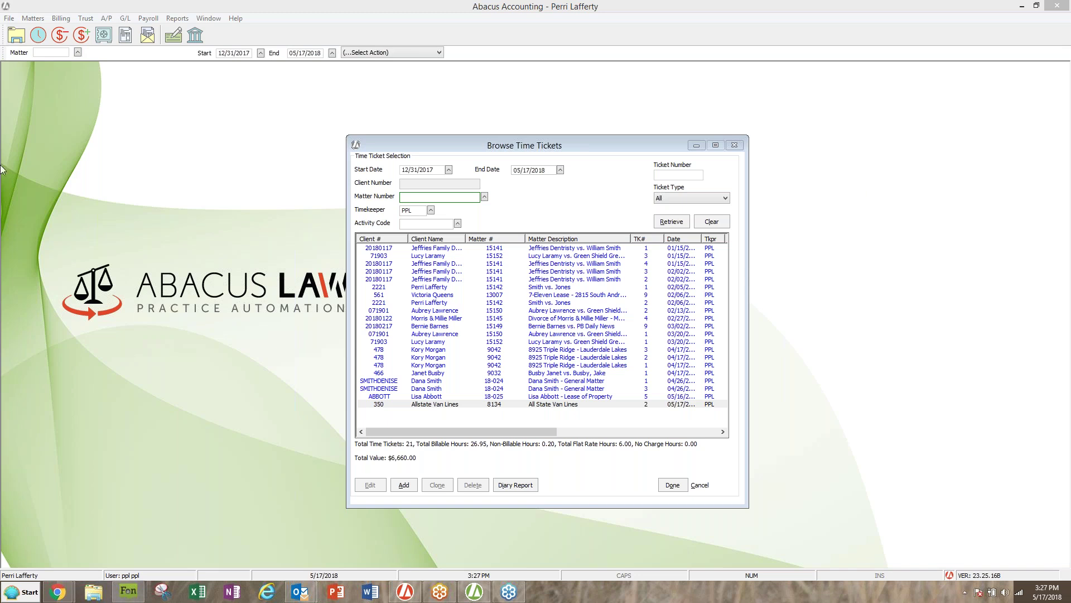
left_click(735, 145)
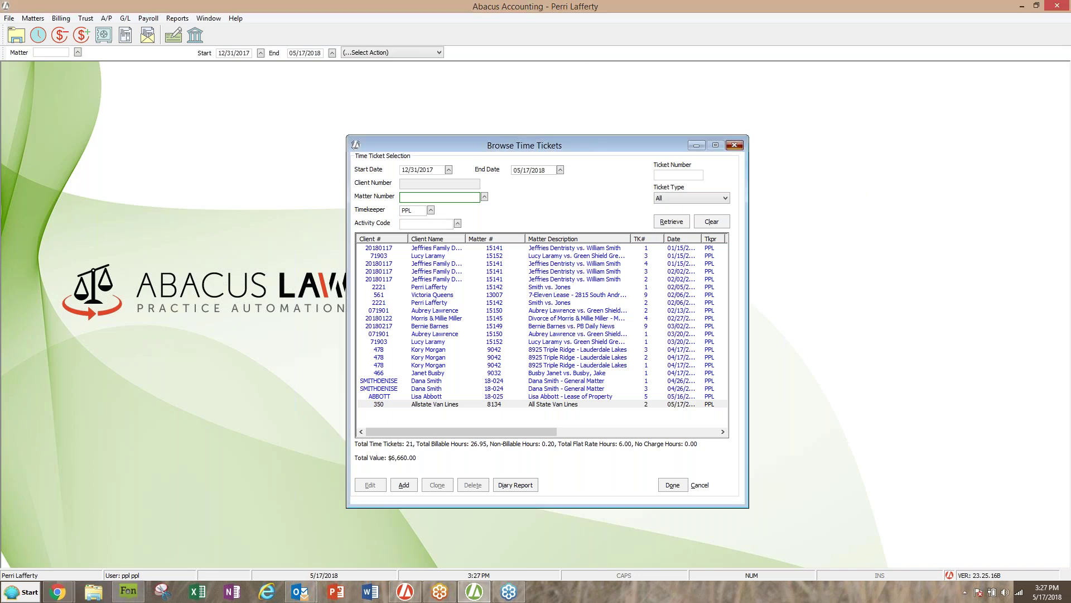
Step: Try to open the accounting program's help, and dismiss the choice of app for opening the link
left_click(235, 19)
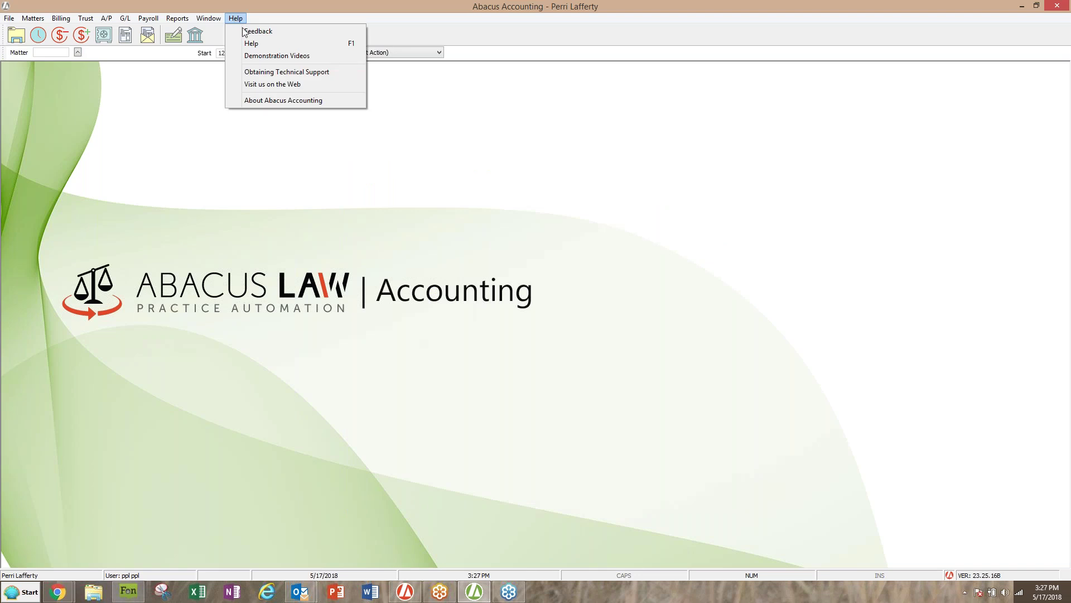
left_click(254, 43)
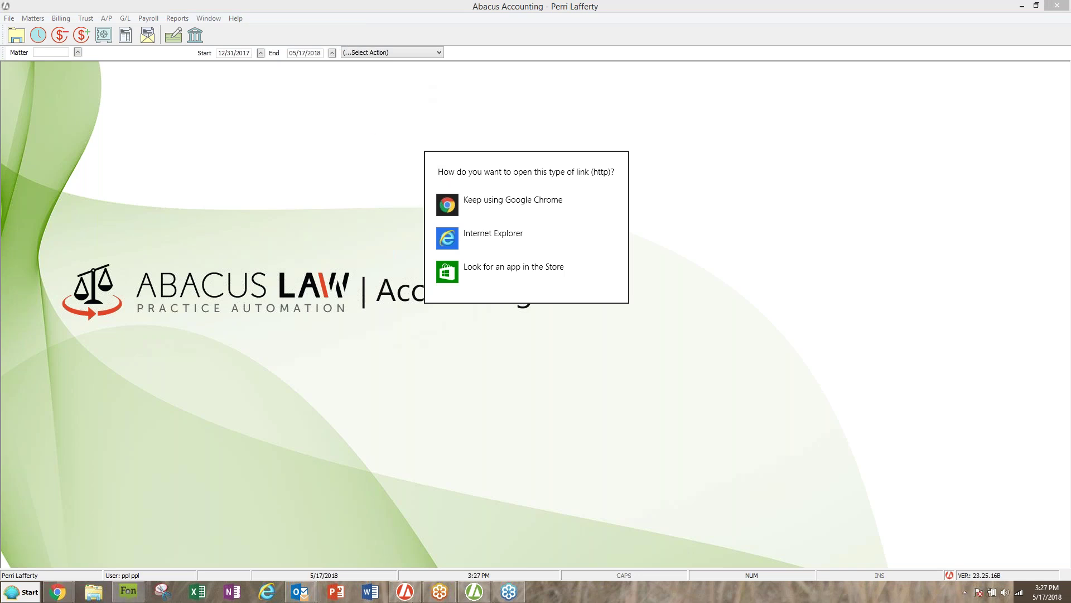
left_click(409, 591)
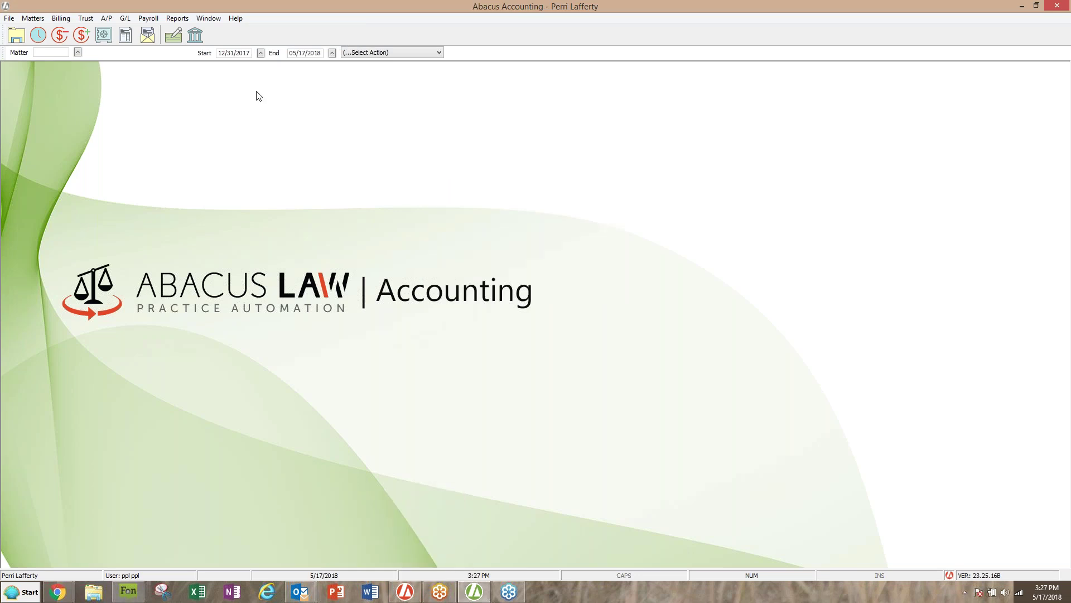
Step: Switch to Abacus Law and review its app revision history and the list of additional help guides
left_click(409, 592)
left_click(299, 19)
mouse_move(324, 100)
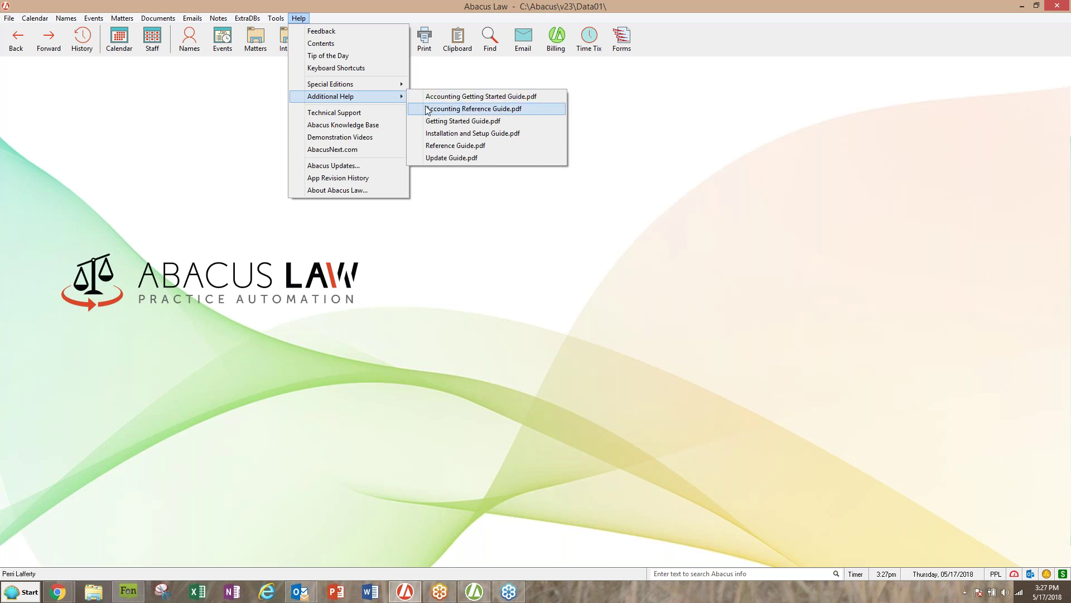
left_click(329, 182)
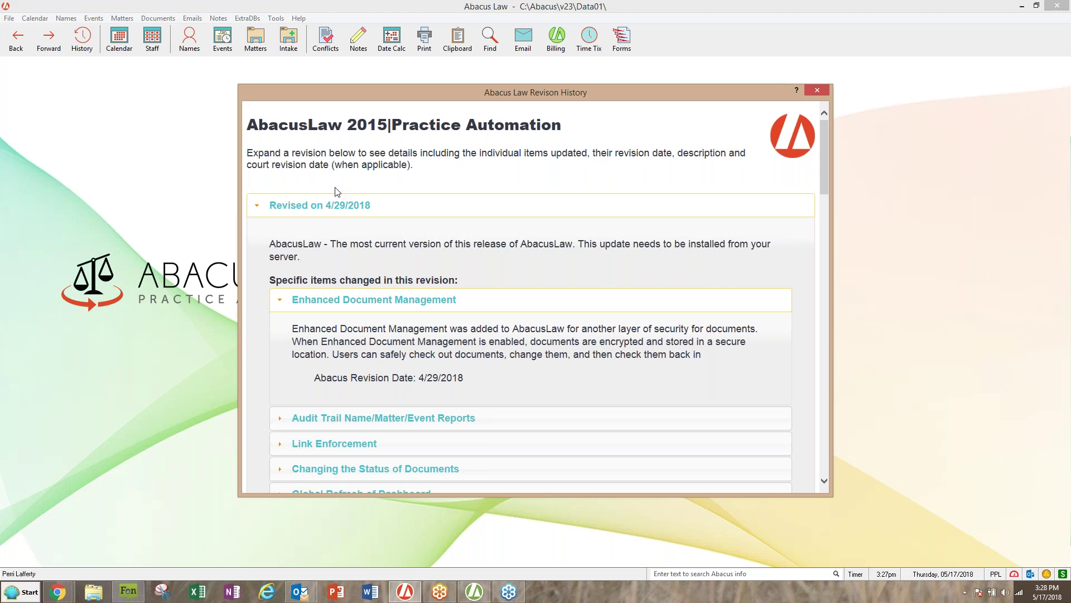
left_click_drag(610, 91, 370, 102)
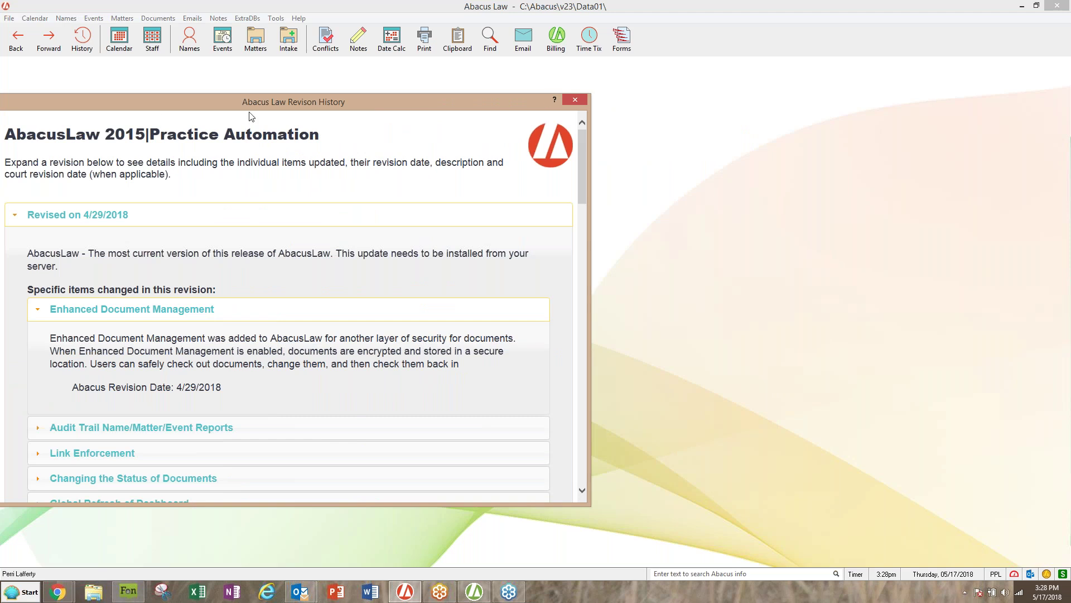
left_click(576, 102)
left_click(300, 18)
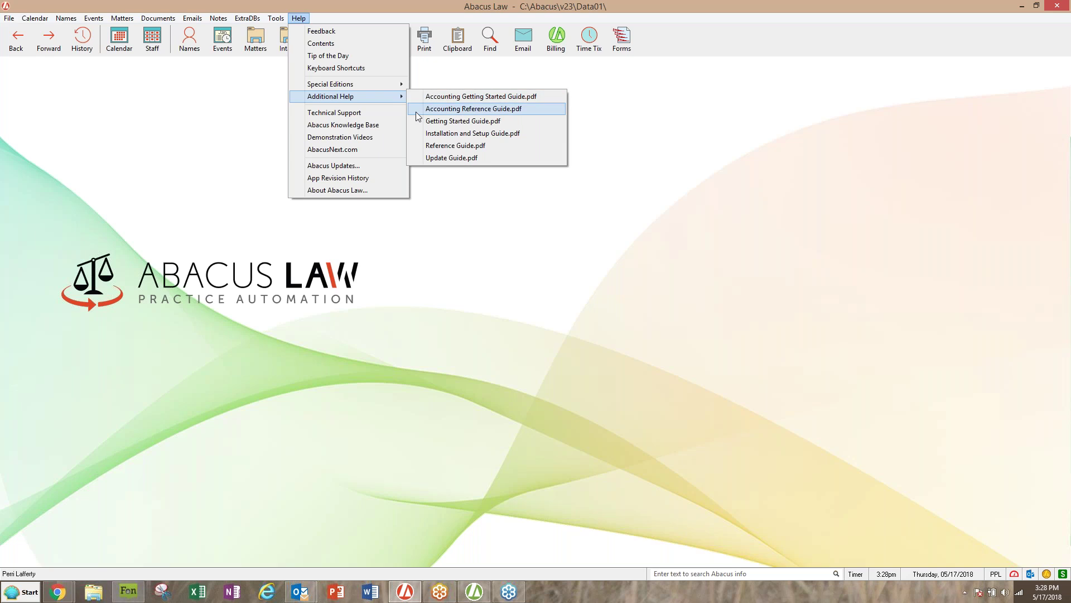
left_click(231, 158)
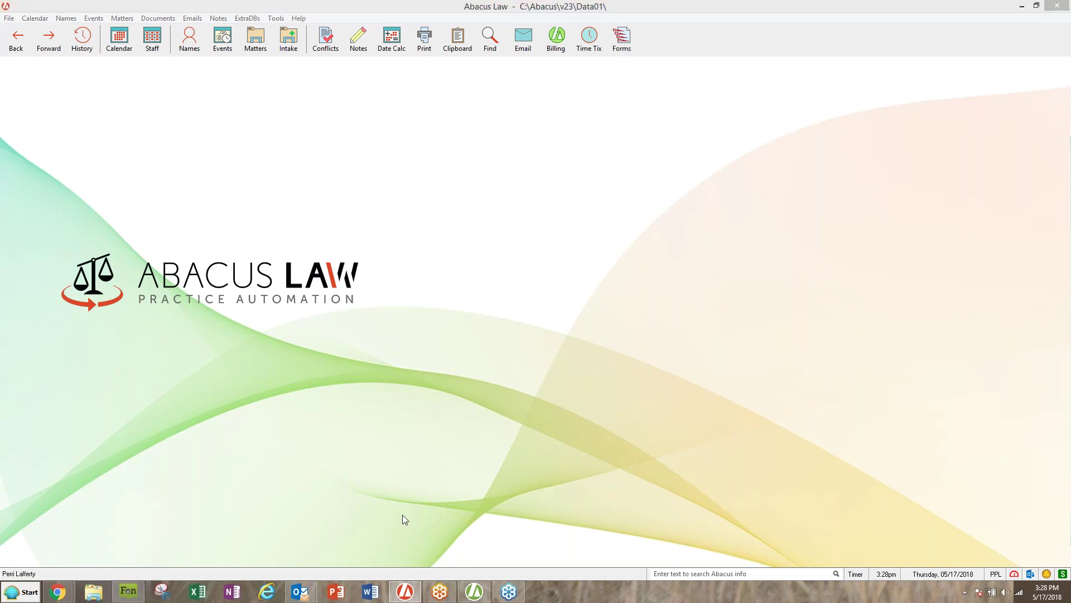
Step: Switch back to Abacus Accounting and open the entry of client refunds
left_click(475, 591)
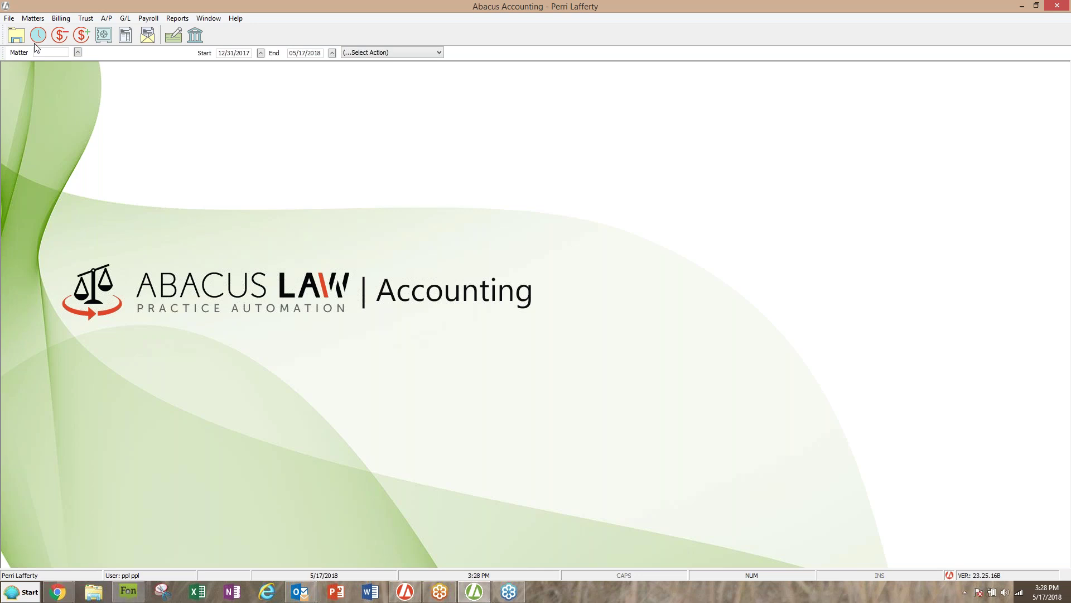
left_click(59, 19)
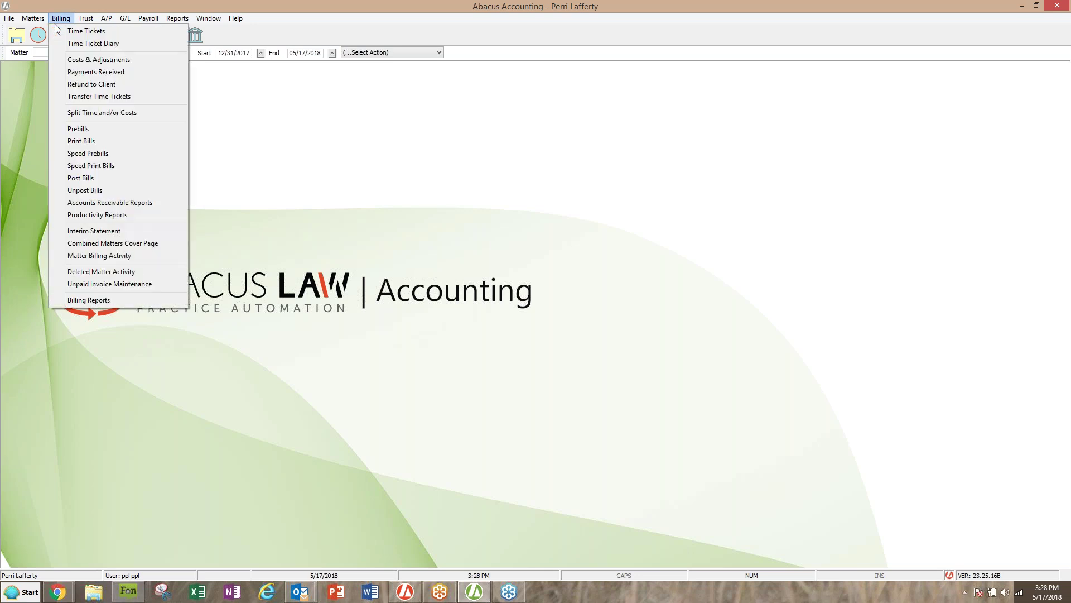
left_click(91, 85)
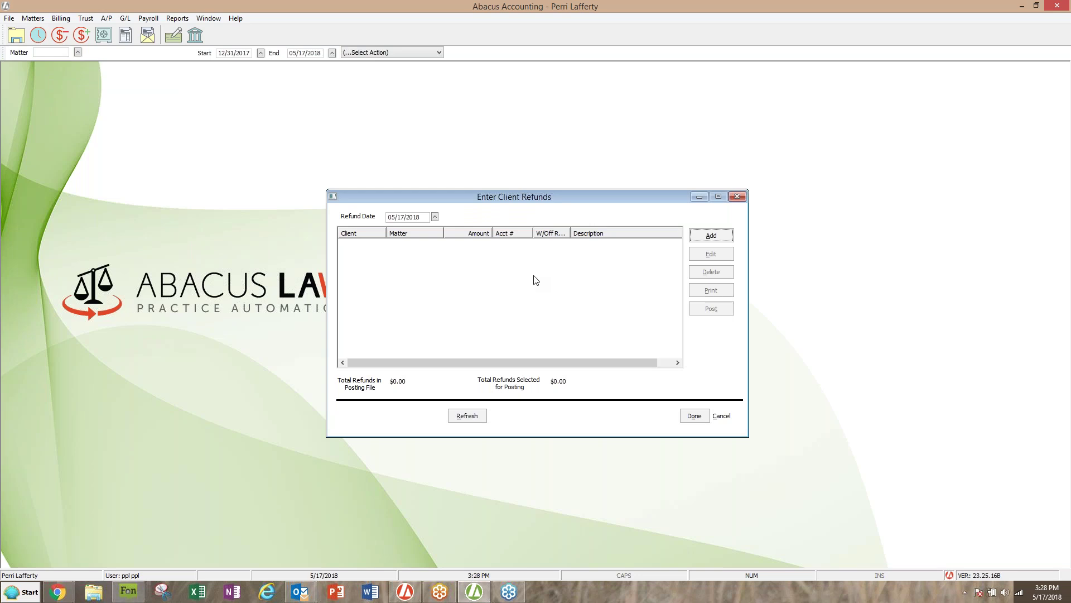
left_click(697, 235)
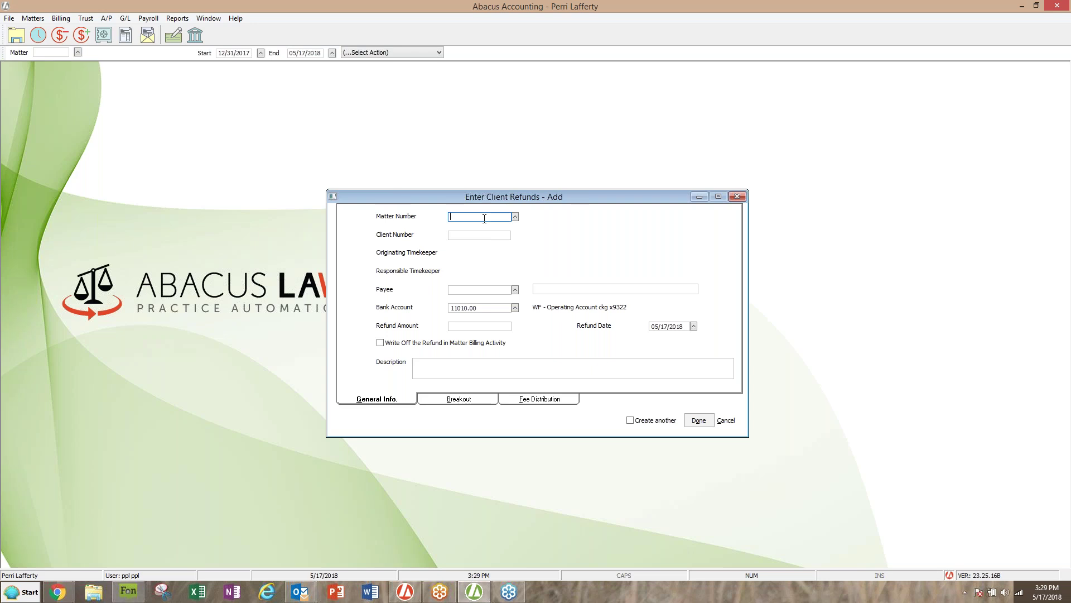
key("Tab")
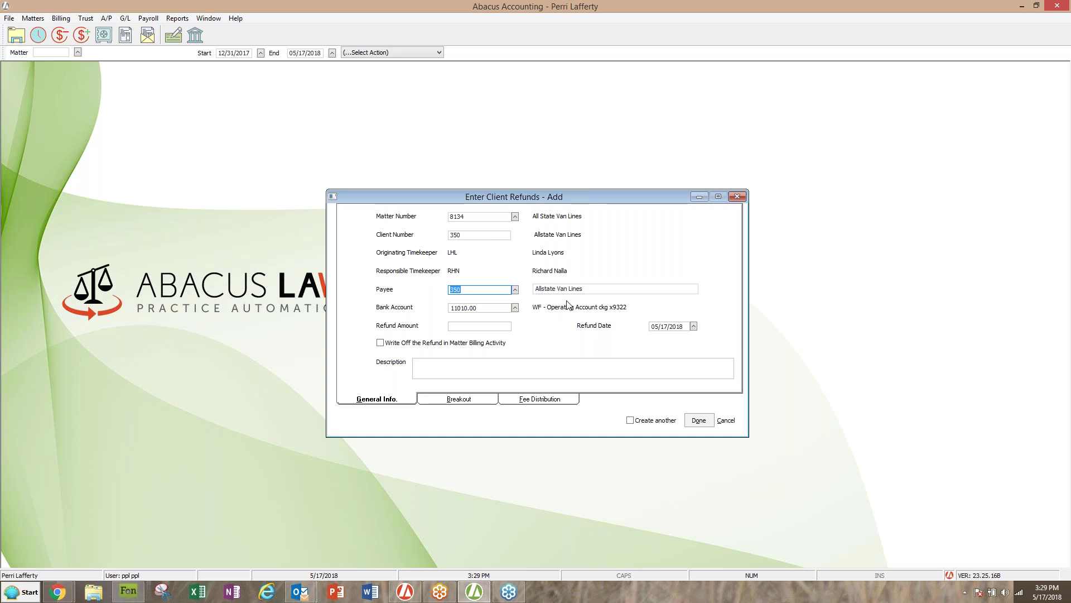
left_click(475, 218)
key("BackSpace")
type("15009")
key("Tab")
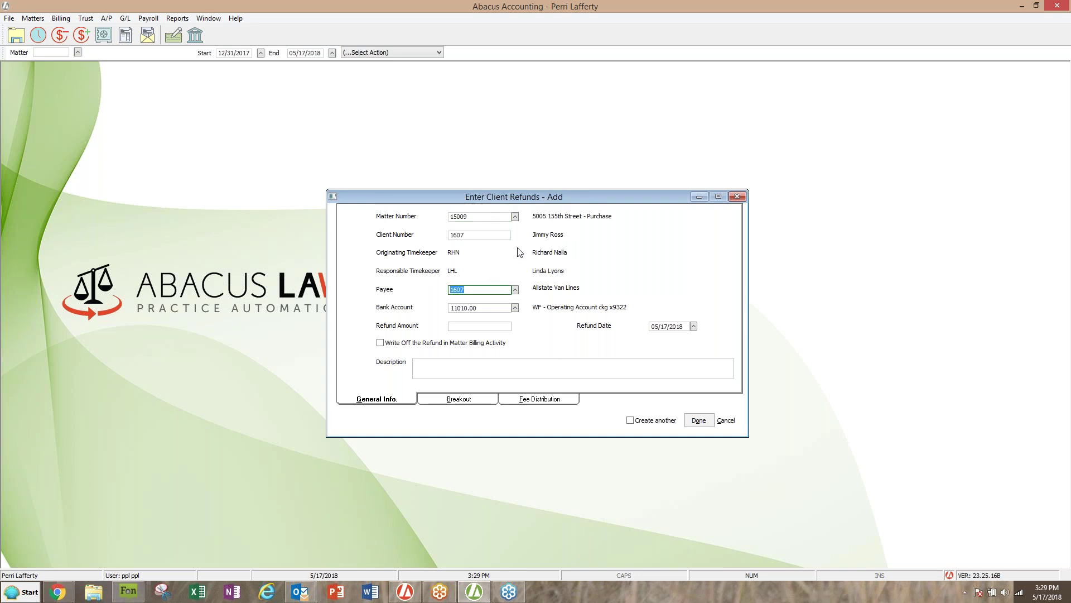
left_click(726, 420)
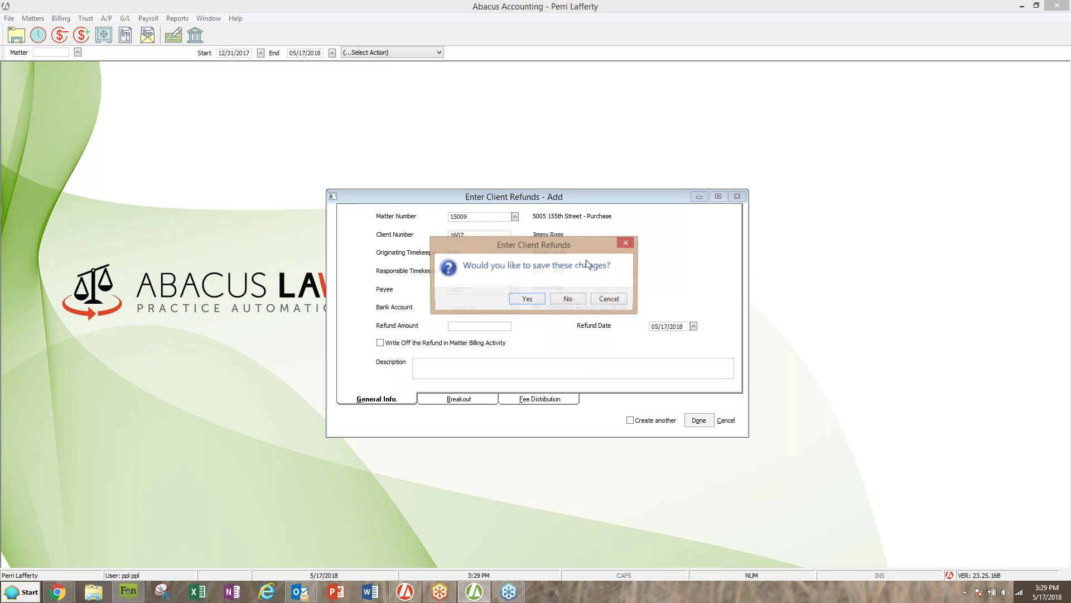
left_click(565, 299)
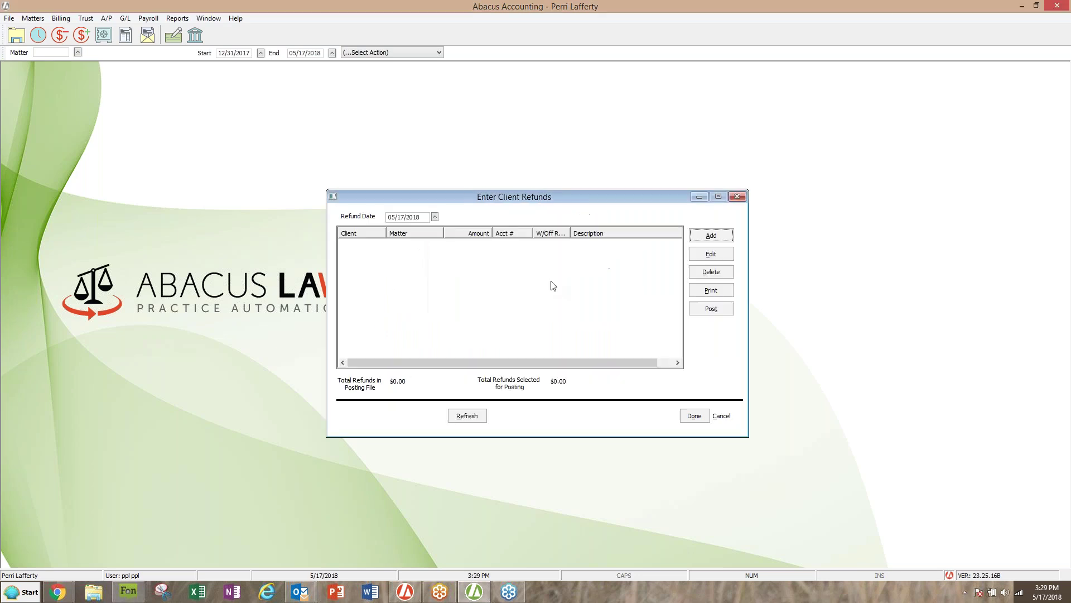
Step: Add a new client refund for matter 15009
left_click(692, 239)
type("15009")
key("Tab")
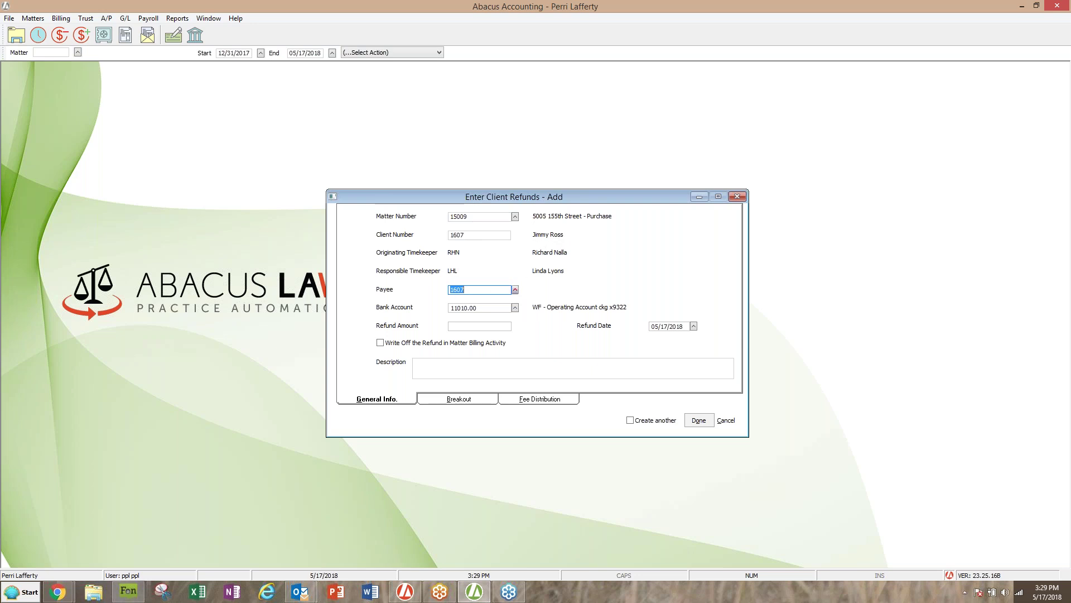
Step: Search for the client by first name, include names that are not billing vendors, and select the client as the refund's payee
left_click(515, 290)
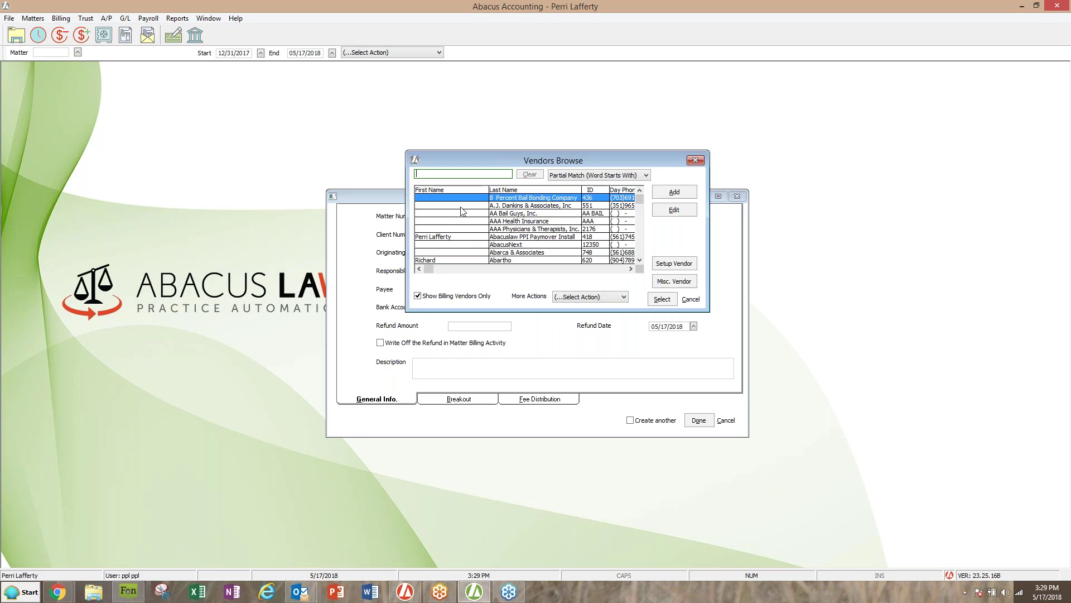
left_click(450, 172)
type("jimmy")
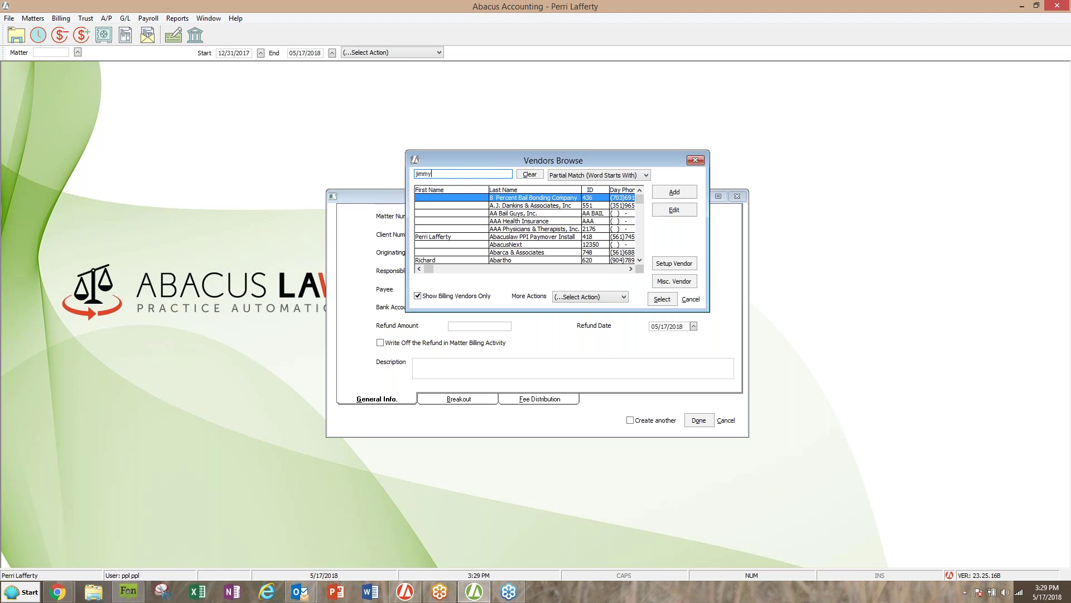
key("Return")
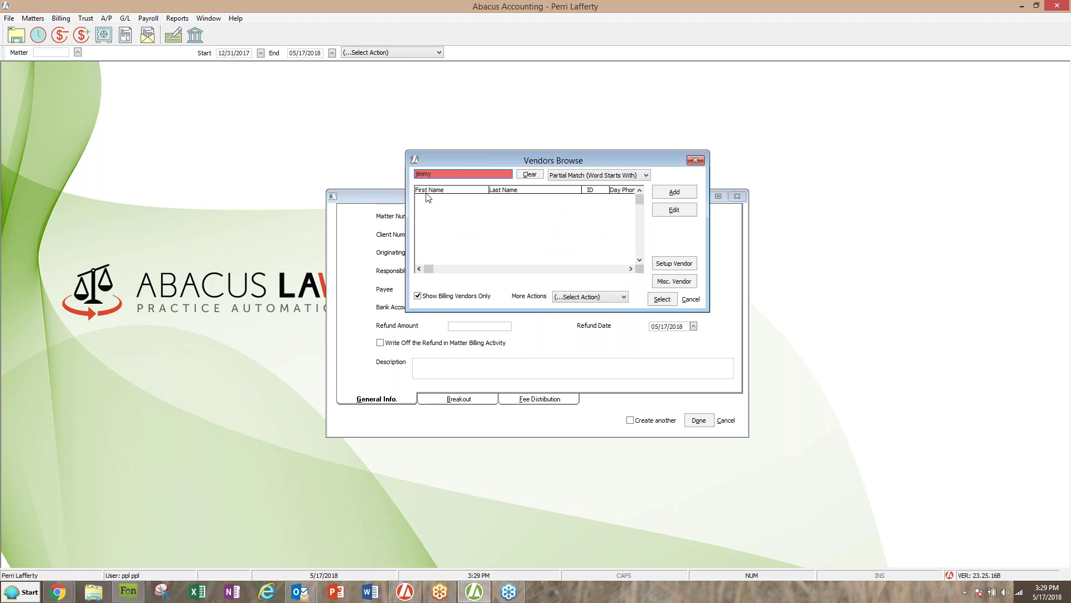
left_click(418, 296)
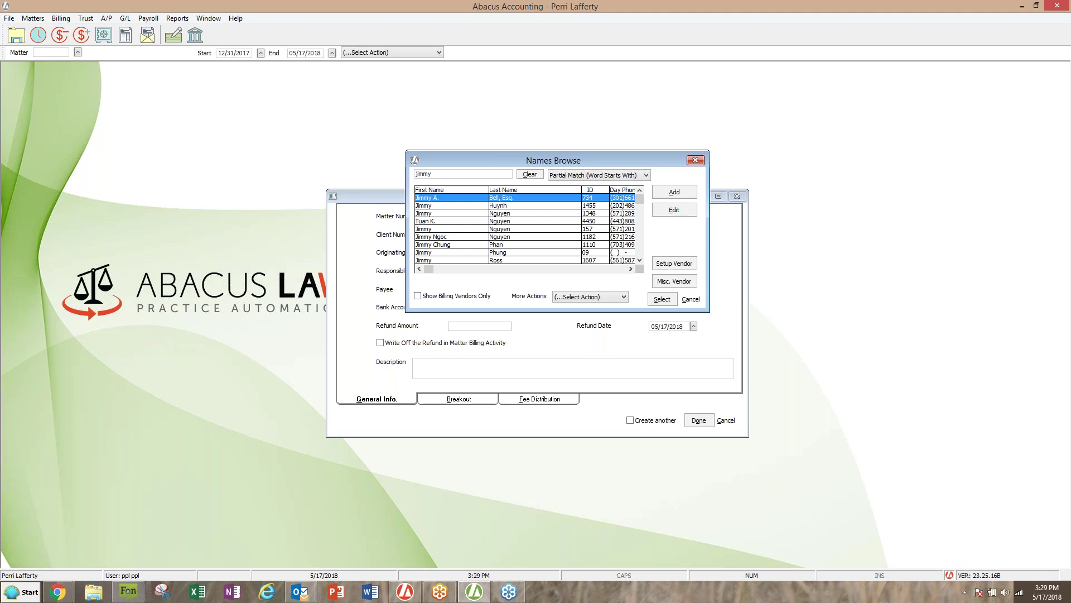
double_click(500, 260)
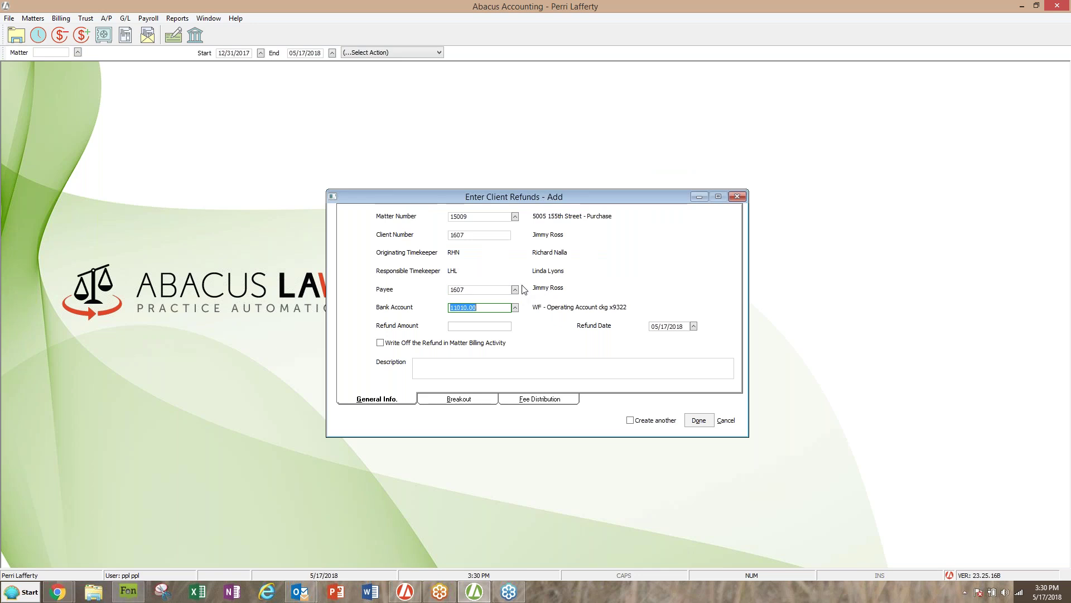
Step: Set the refund amount to 100.00, write off the refund in matter billing activity, and enter the description "Refund to Client"
left_click(482, 326)
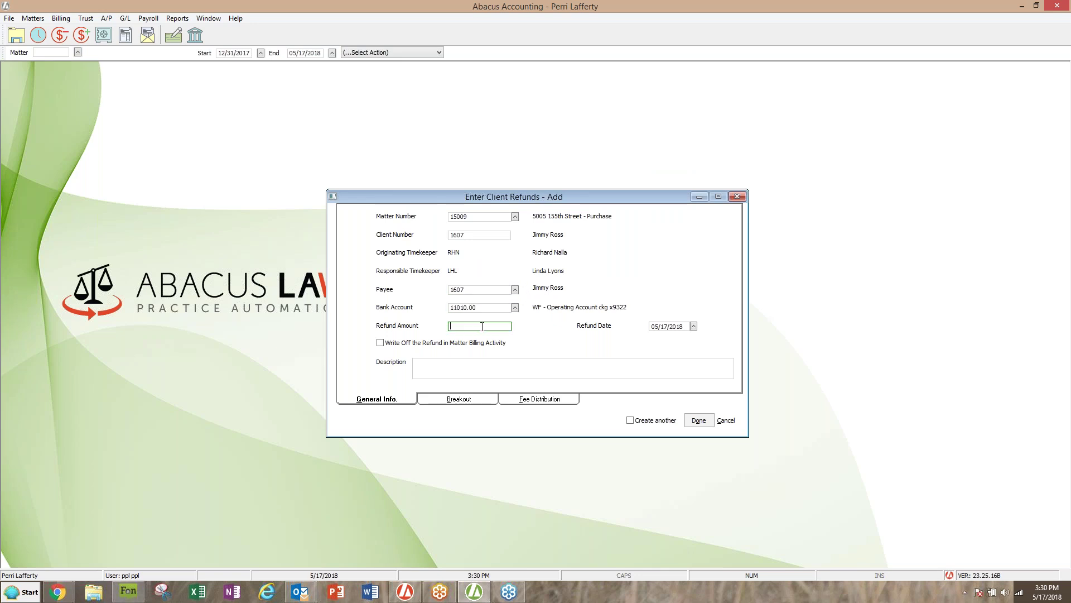
type("100.00")
left_click(33, 18)
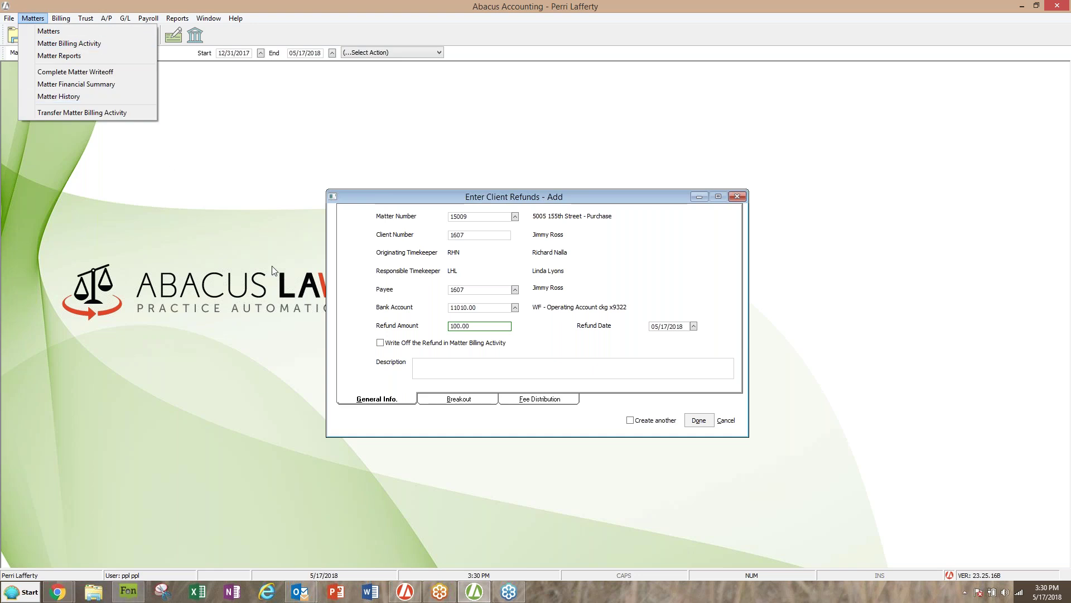
left_click(380, 343)
left_click(474, 366)
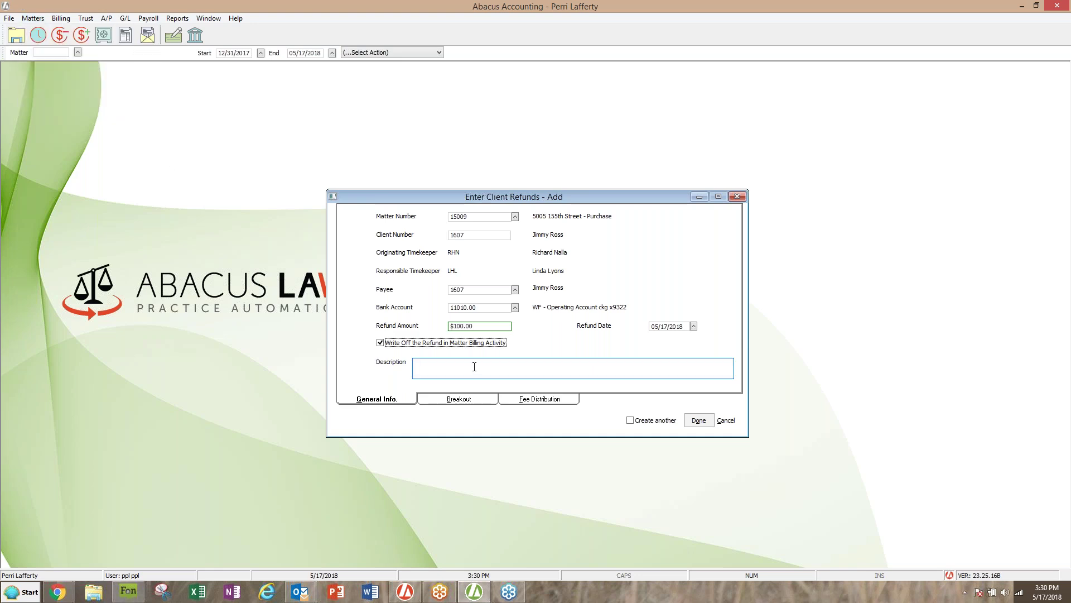
type("Refund to Client")
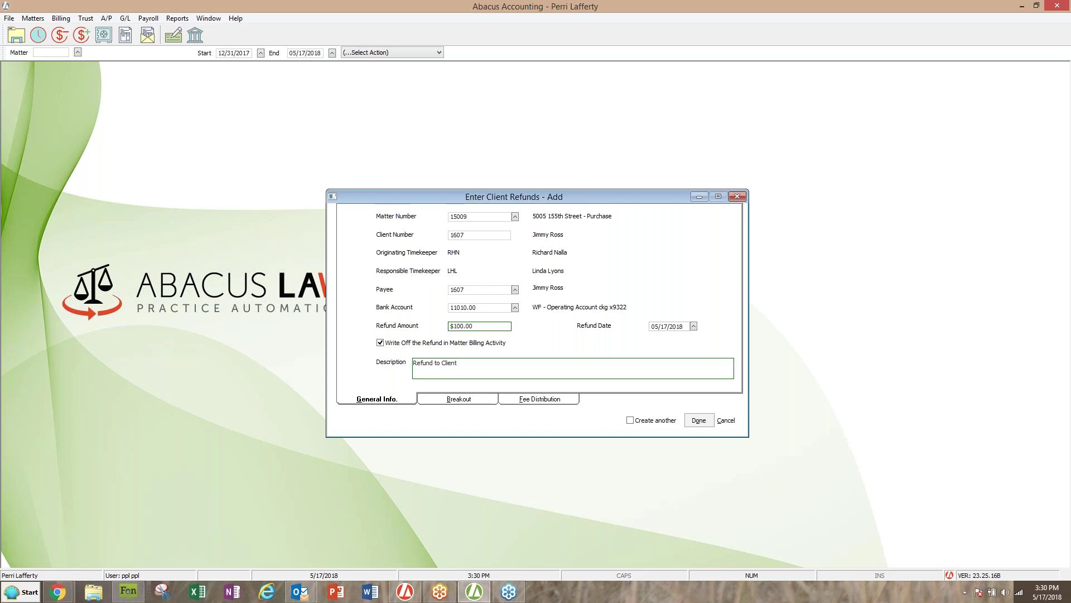
Step: Allocate 100.00 of the refund to Fees in the payment breakout
left_click(485, 400)
left_click(555, 286)
type("100.00")
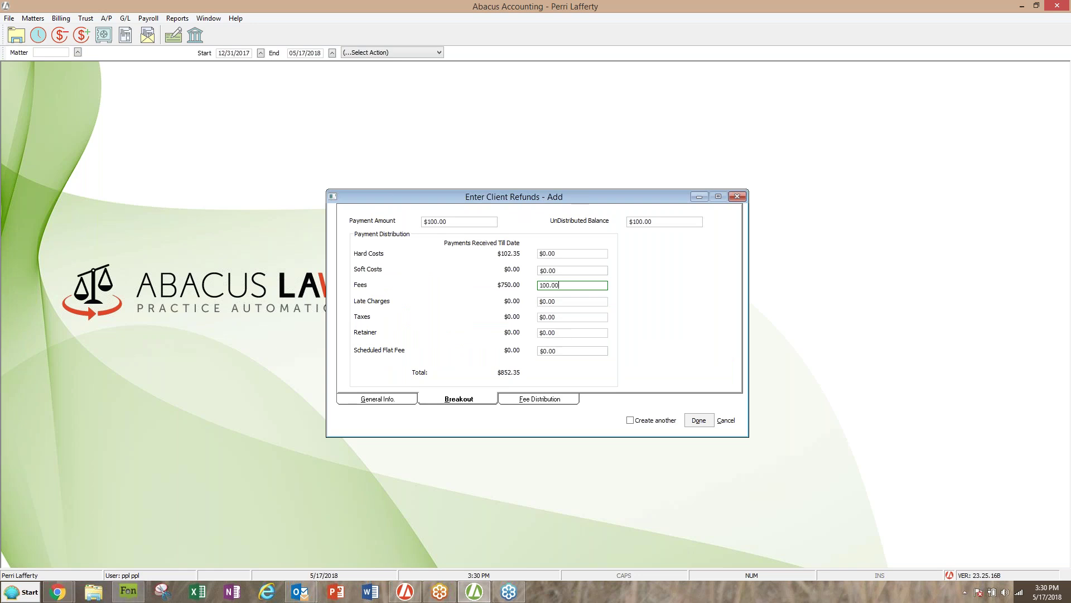
Step: Enter 100.00 as the refund for Timekeeper 2 (LHL) in the fee distribution, and move the error message aside
left_click(544, 401)
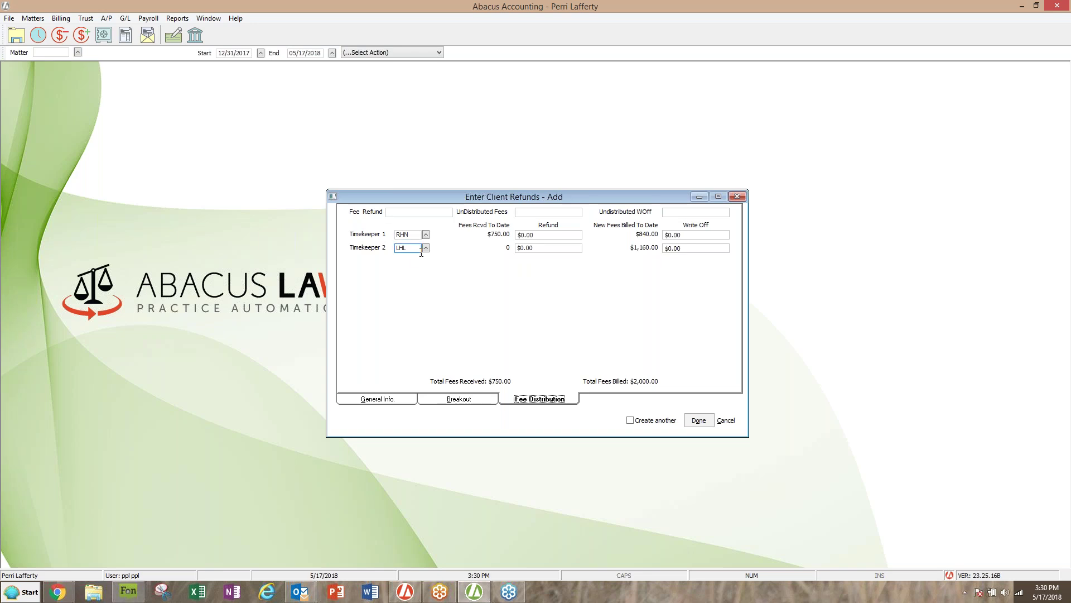
key("Tab")
key("shift+Tab")
left_click(535, 249)
type("100.00")
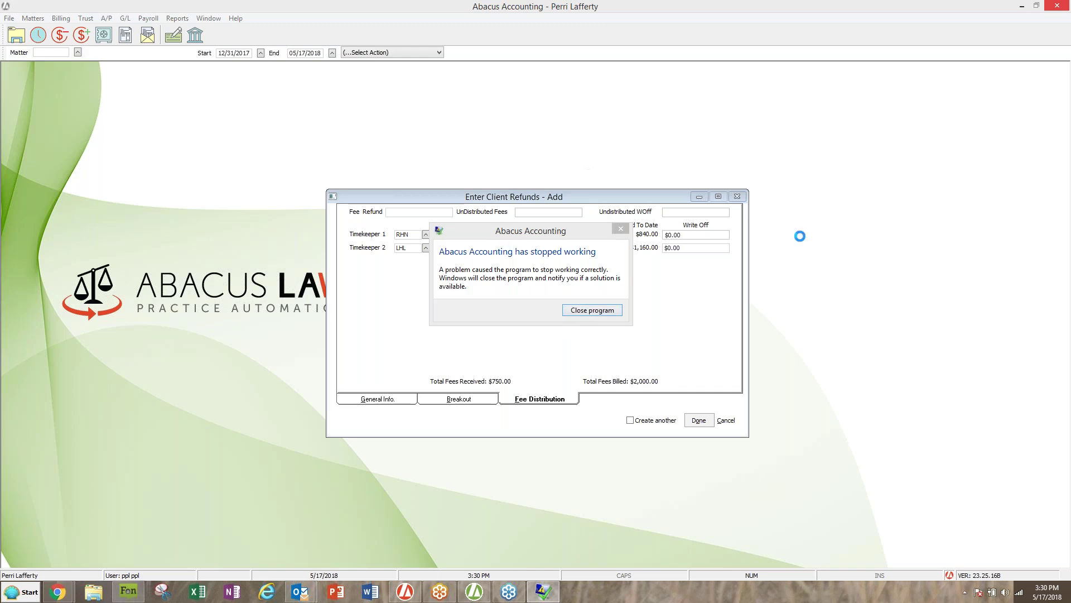
left_click_drag(581, 228, 564, 311)
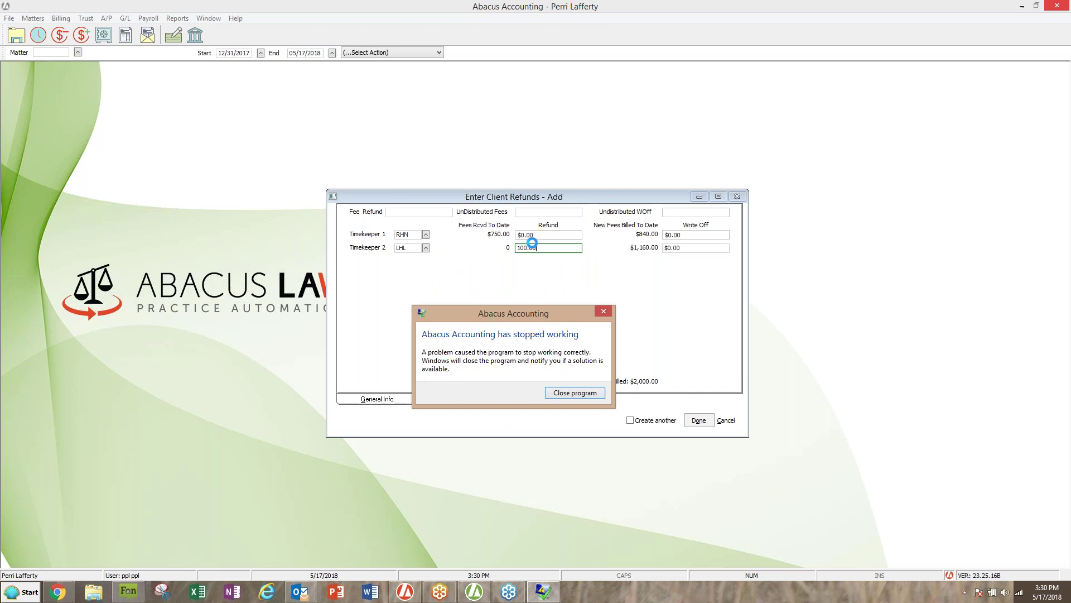